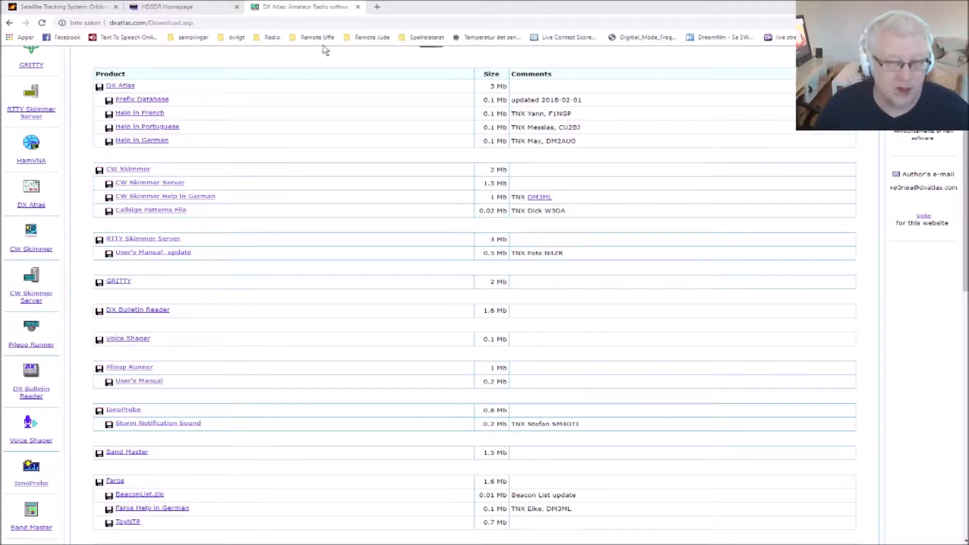
Examine the product list on the Afreet Software downloads page, including the OmniRig entries.
scroll(474, 260, up, 2)
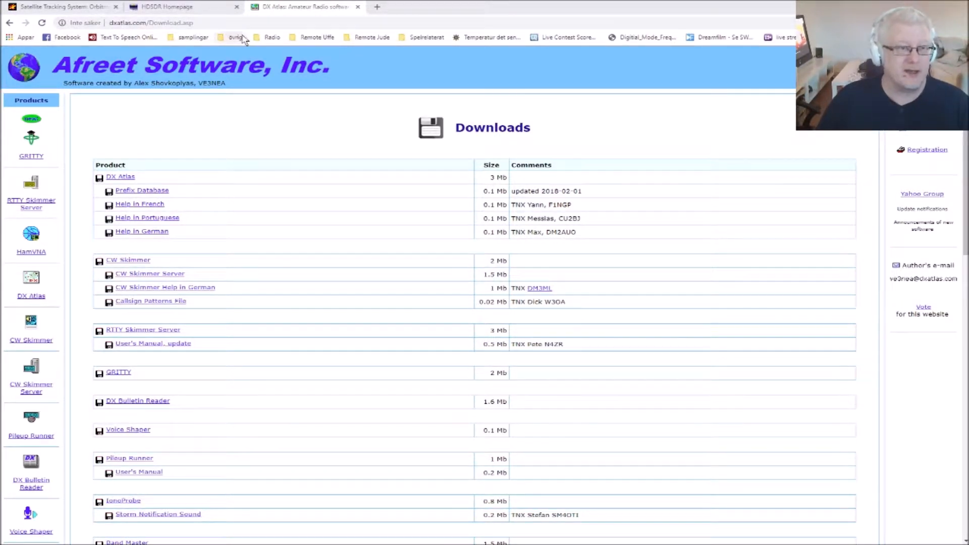
scroll(207, 222, down, 5)
scroll(251, 390, down, 4)
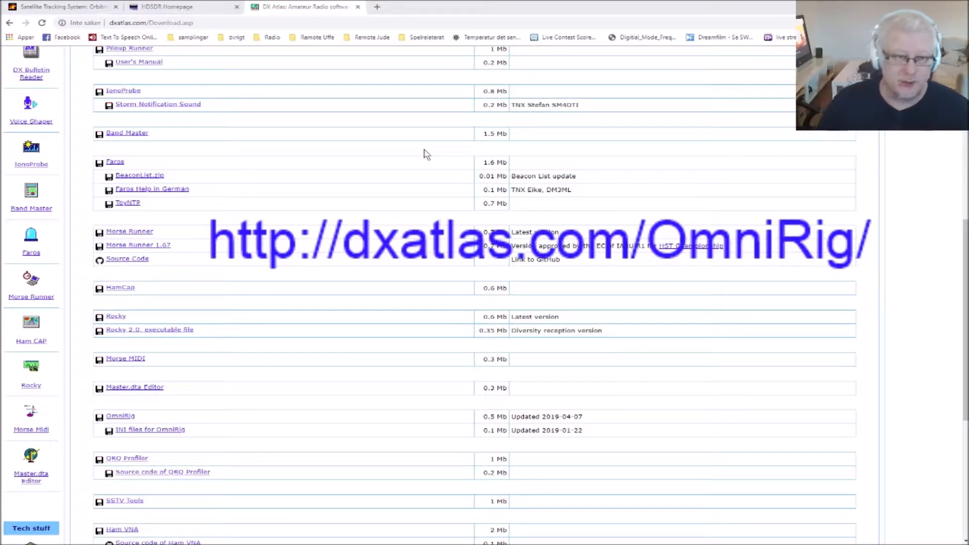
scroll(761, 145, up, 8)
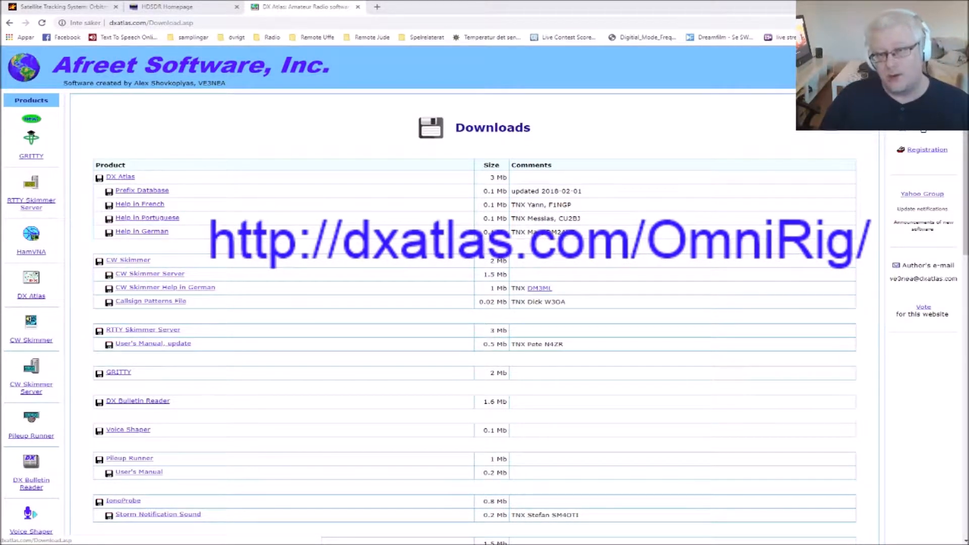
scroll(895, 151, down, 3)
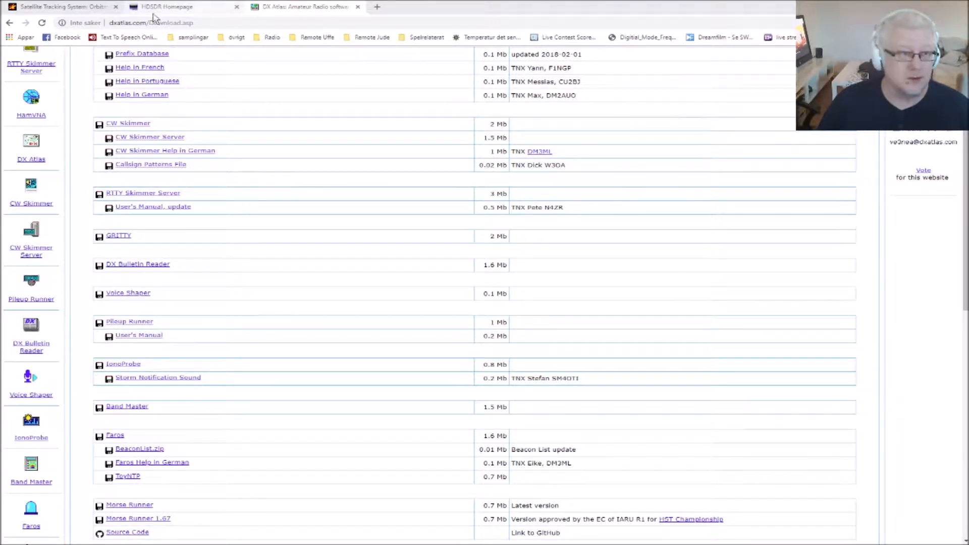
click(77, 9)
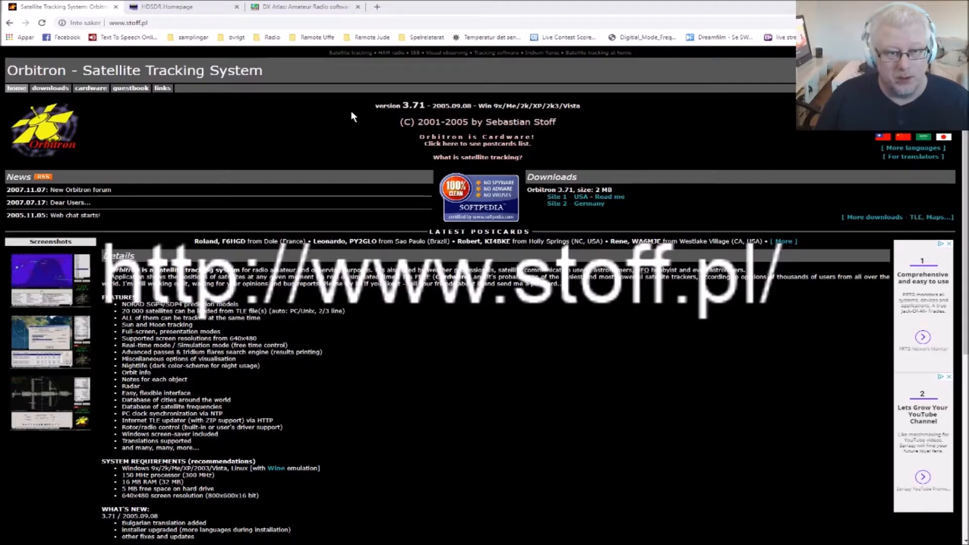
drag(375, 106, 426, 107)
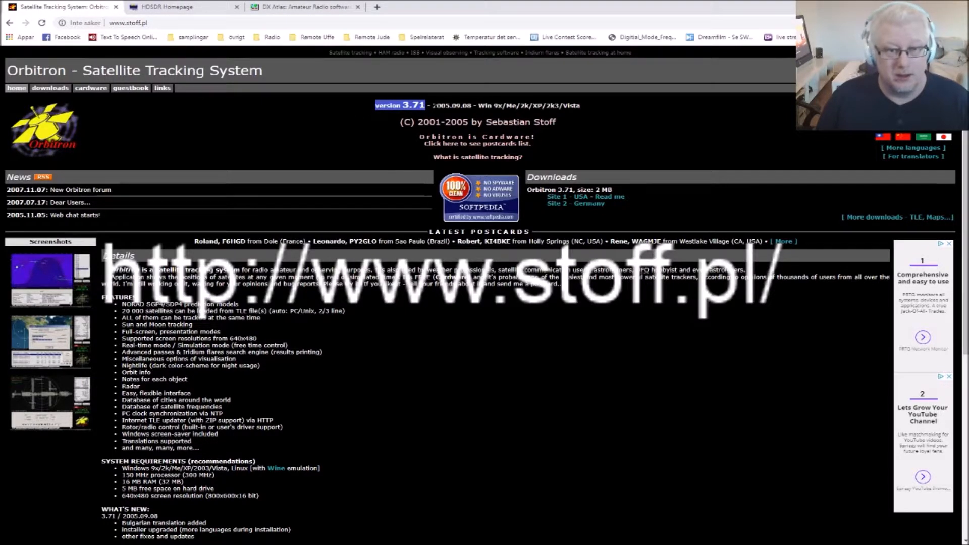
drag(433, 105, 473, 106)
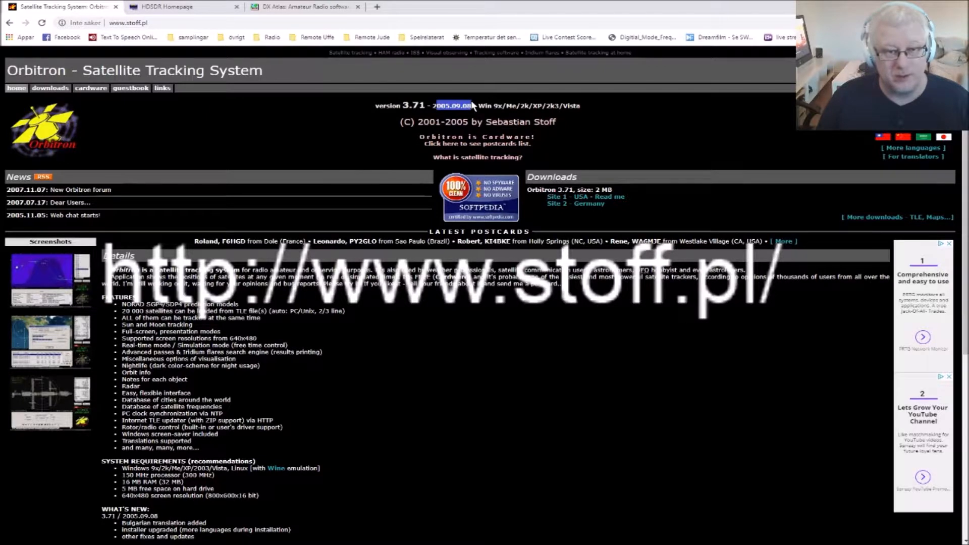
drag(478, 107, 583, 109)
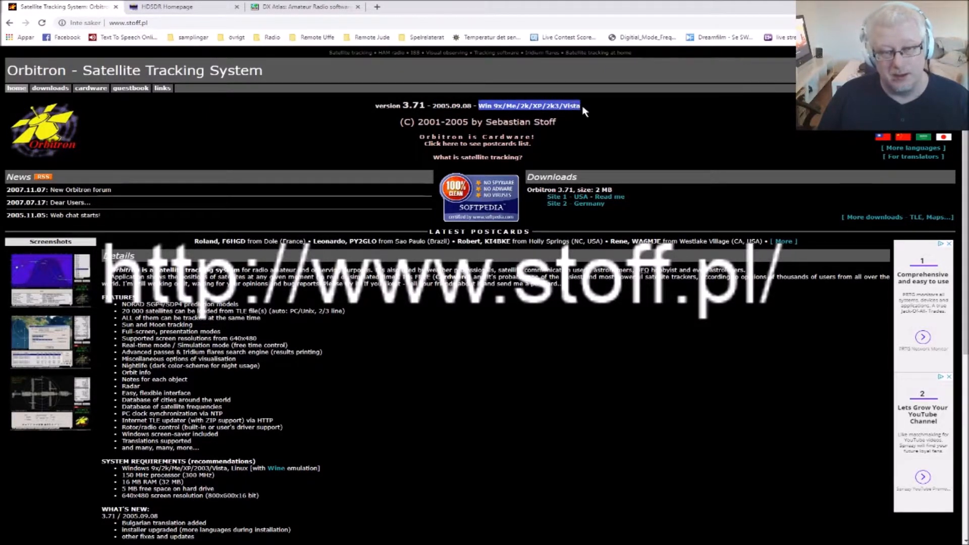
click(619, 109)
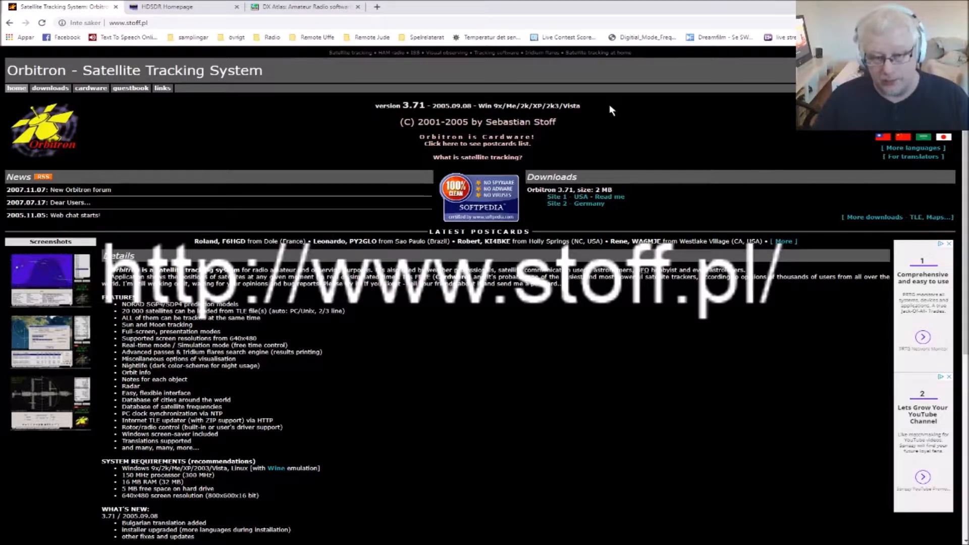
scroll(620, 140, down, 2)
scroll(626, 149, down, 2)
scroll(629, 156, up, 4)
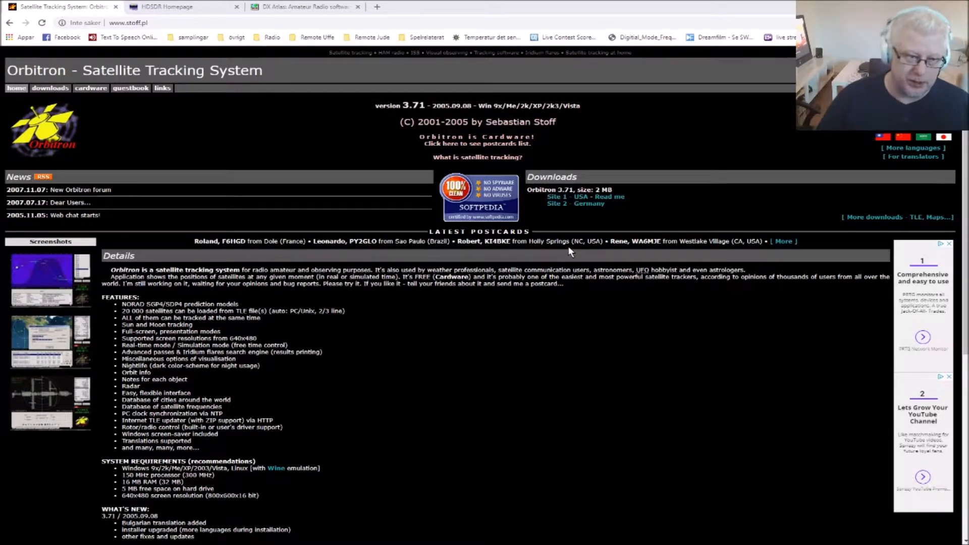
click(188, 7)
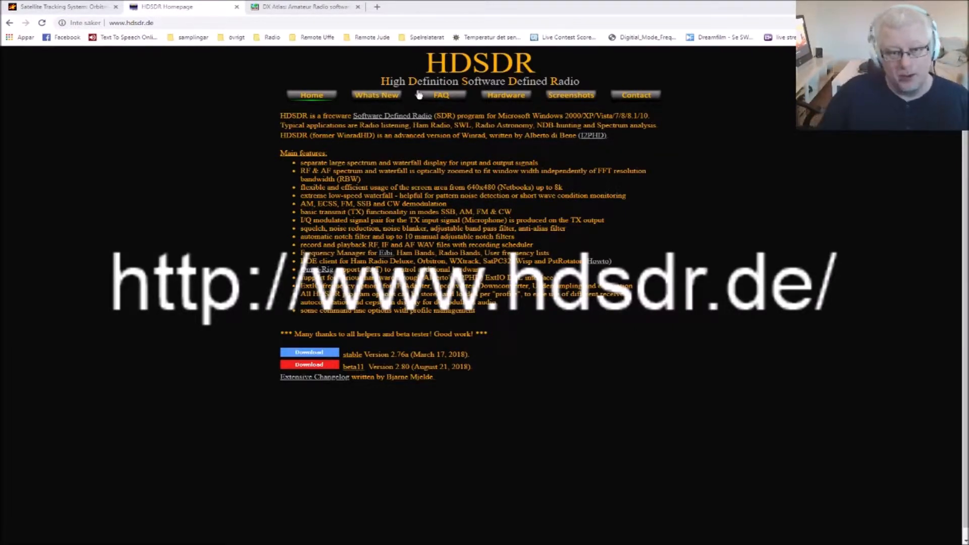
drag(424, 66, 543, 64)
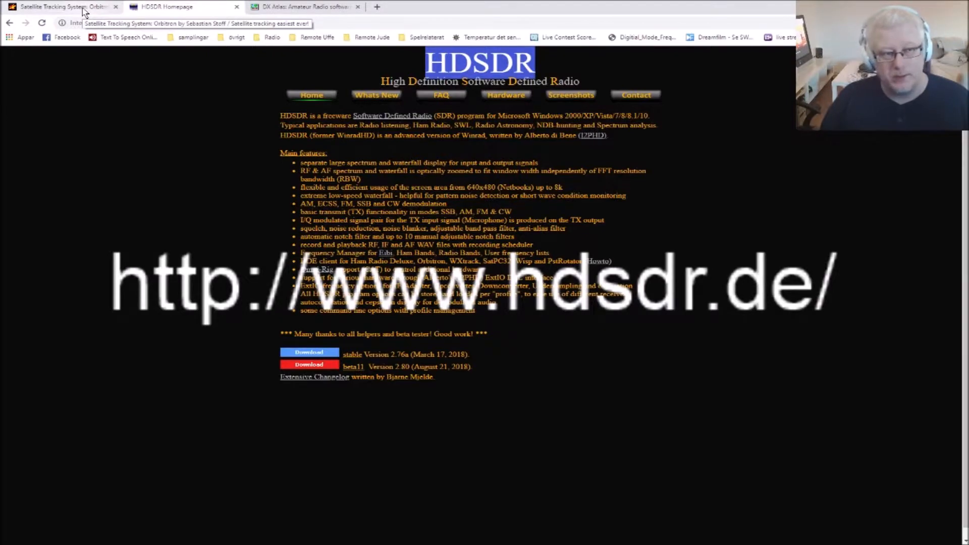
Return to the DX Atlas downloads page and find the OmniRig download and its INI files in the product list.
click(273, 13)
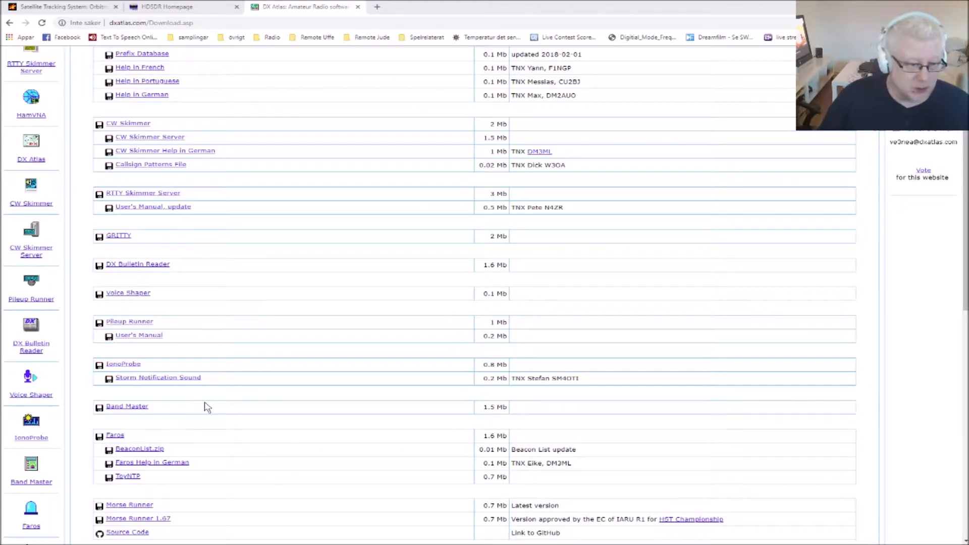
scroll(204, 409, down, 3)
scroll(204, 413, up, 3)
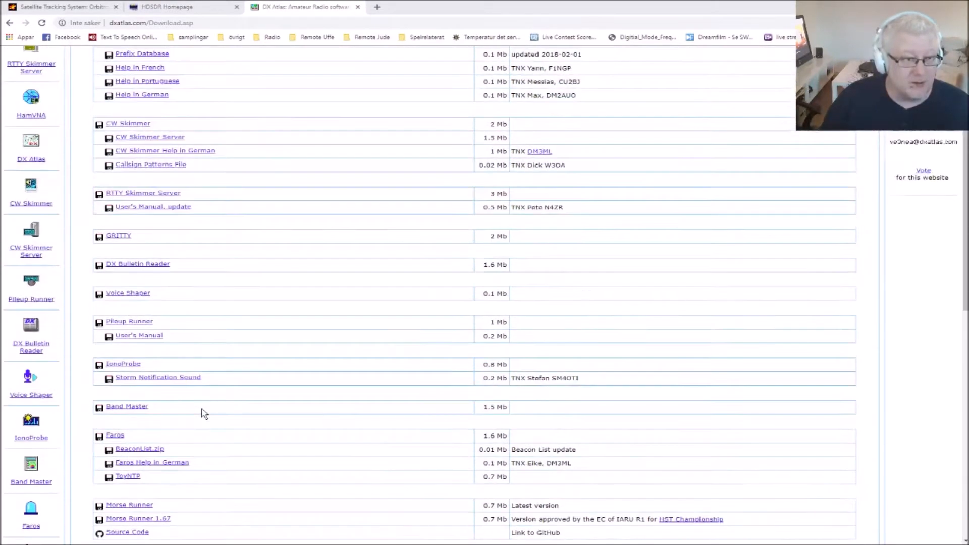
scroll(203, 413, down, 12)
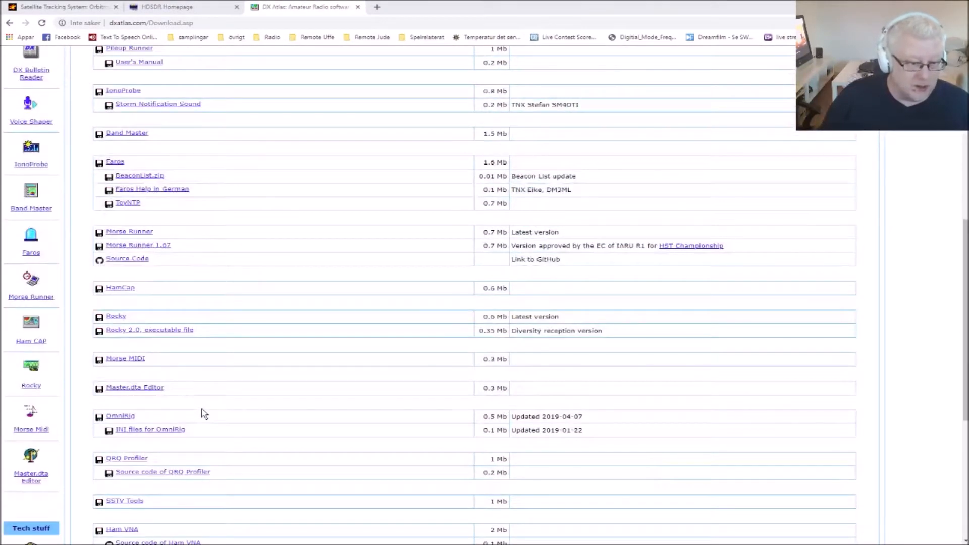
scroll(204, 413, up, 12)
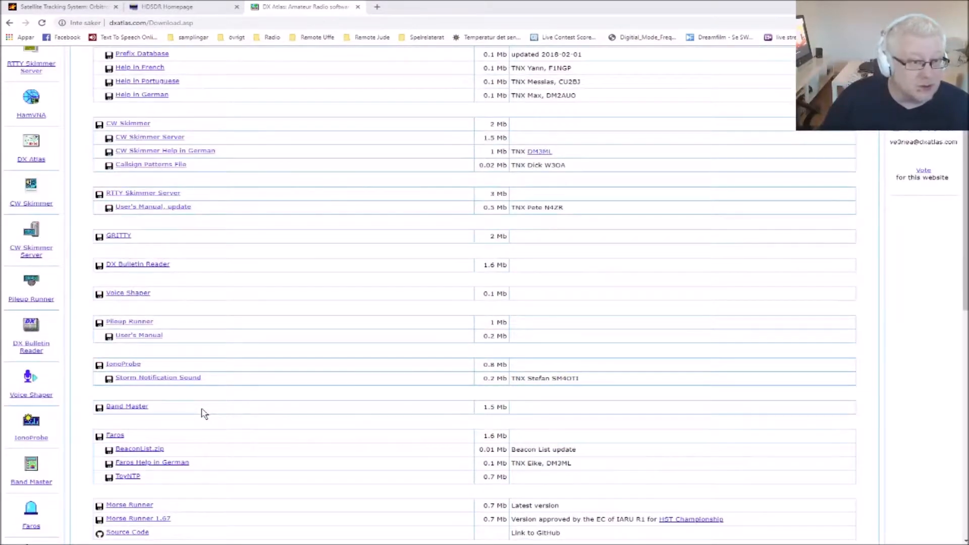
scroll(203, 413, up, 3)
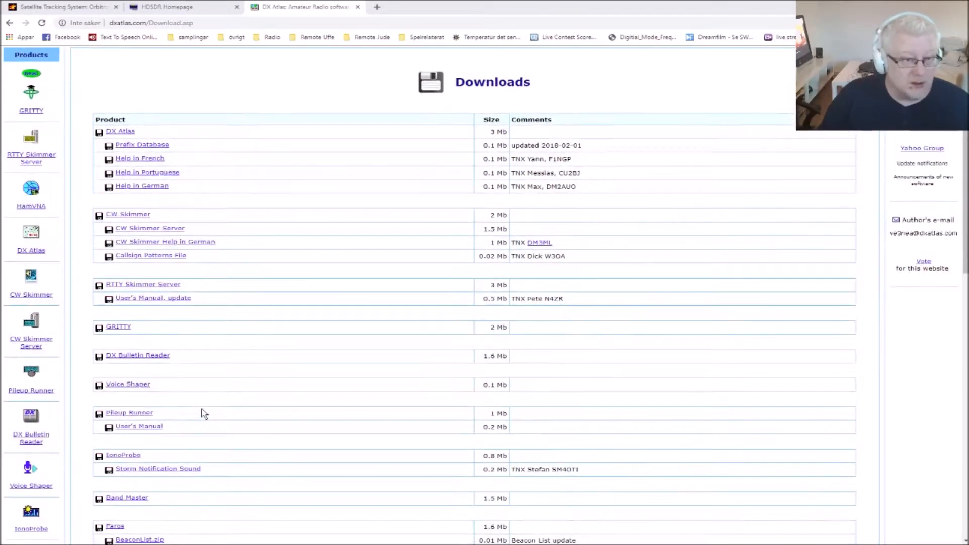
scroll(234, 353, down, 5)
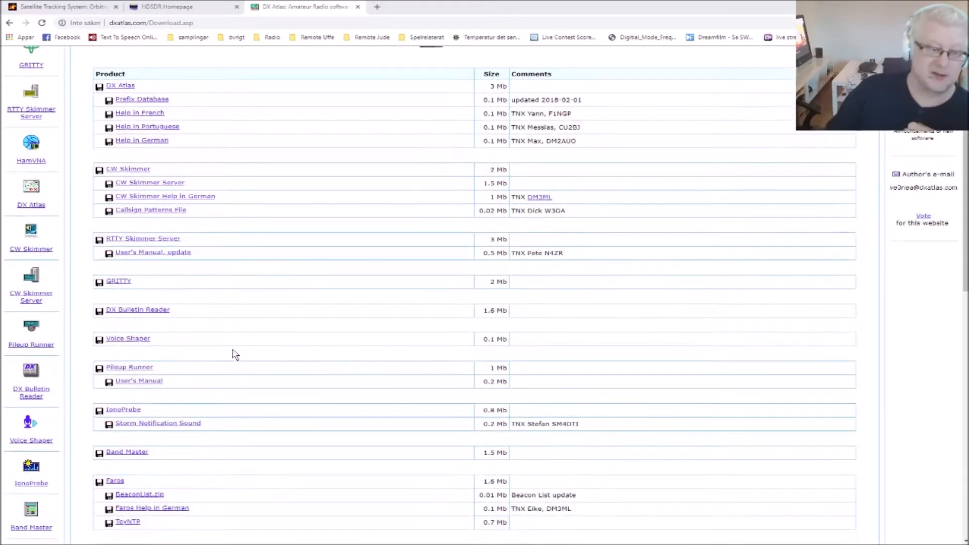
scroll(234, 354, down, 5)
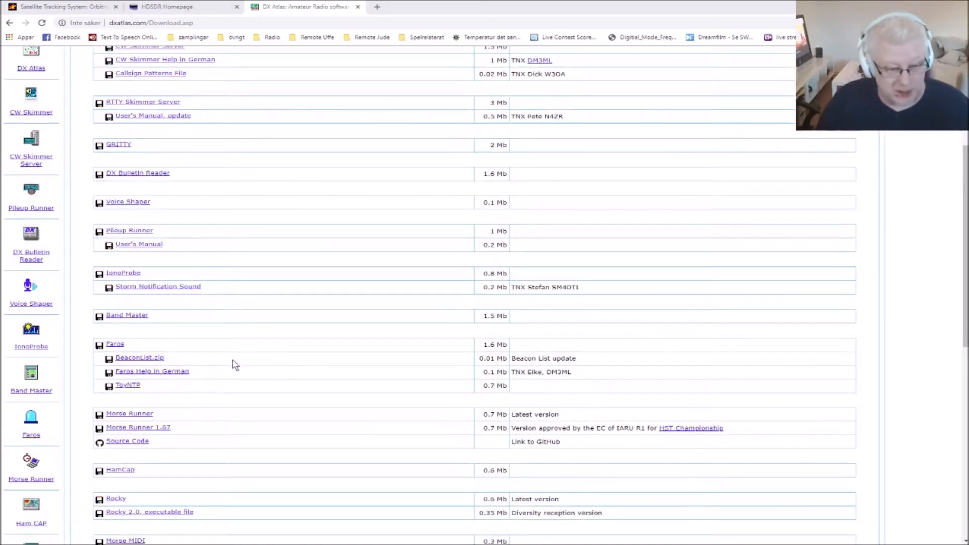
scroll(234, 365, down, 1)
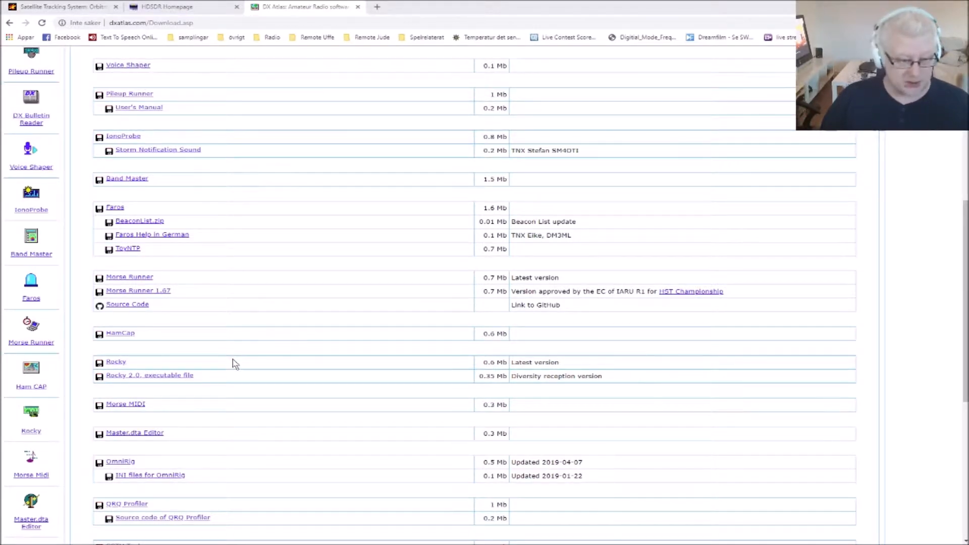
scroll(235, 365, down, 3)
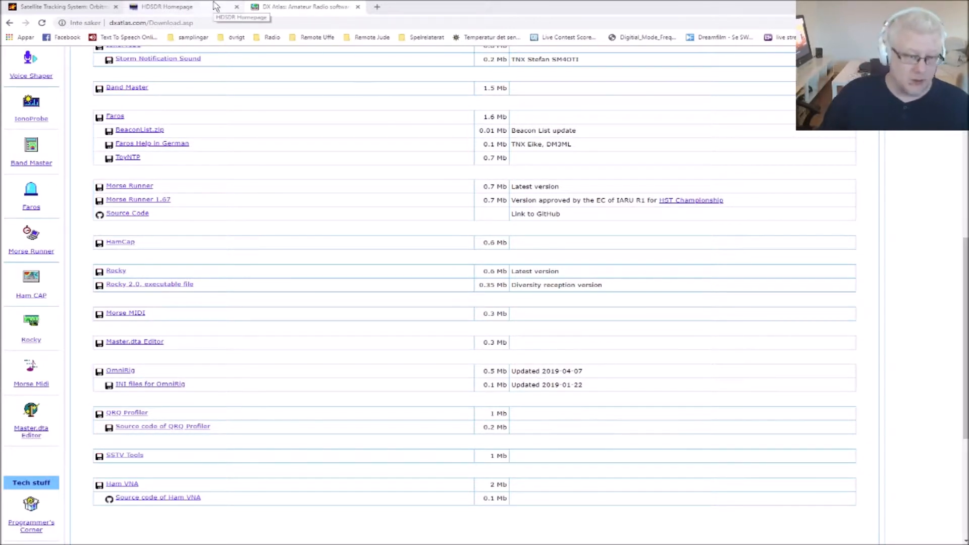
Revisit the HDSDR homepage to view its stable and beta download links, and return to the Orbitron site.
click(189, 8)
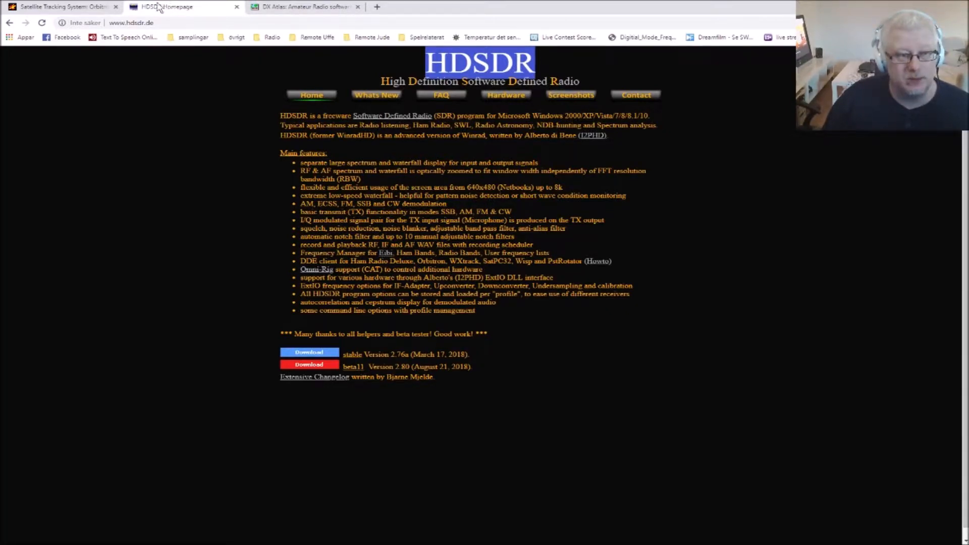
mouse_move(90, 3)
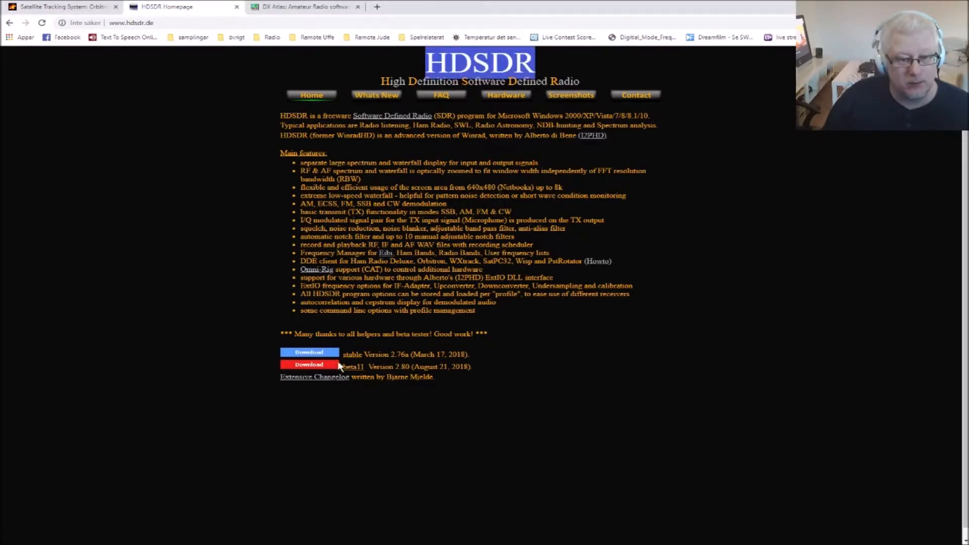
click(52, 8)
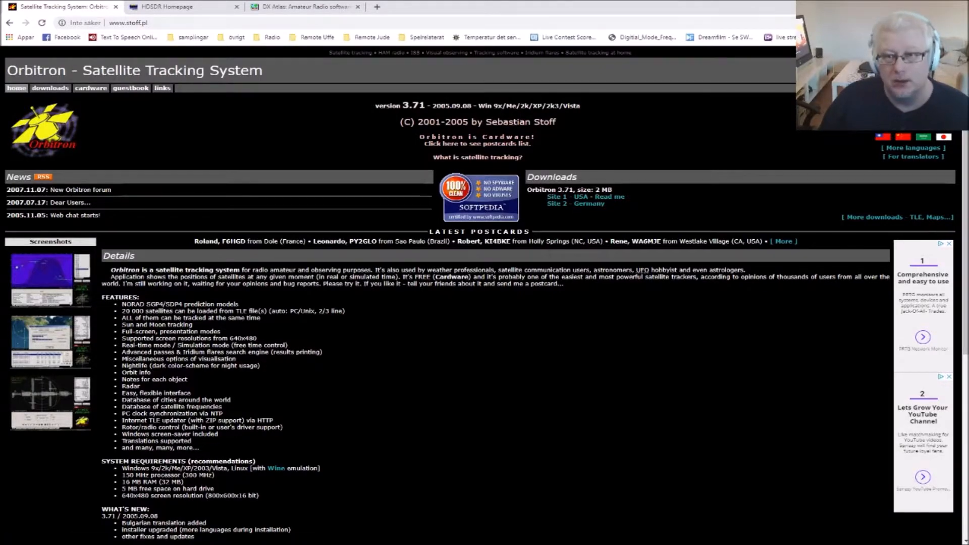
Leave the browser for the Orbitron program and display the General settings in its setup dialog.
key(super+d)
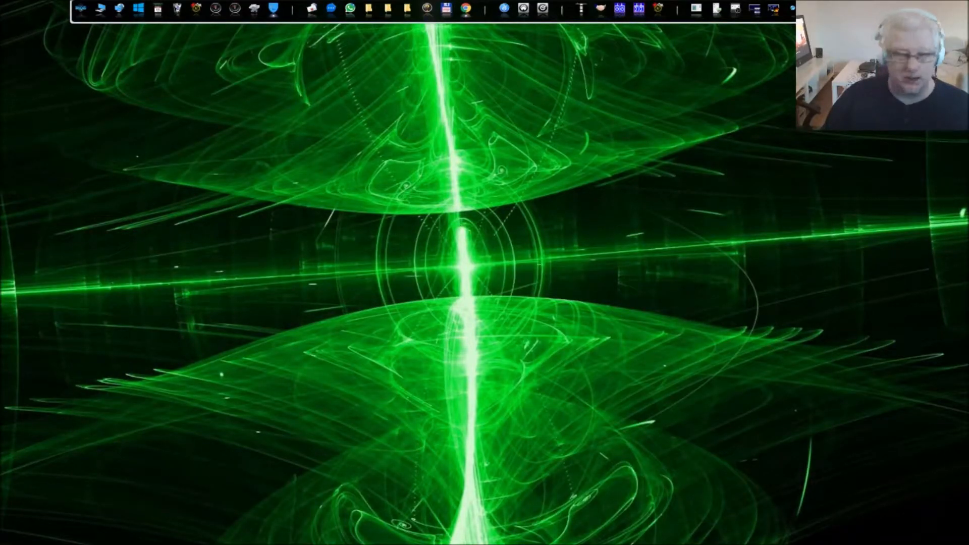
drag(0, 99, 403, 103)
double_click(402, 103)
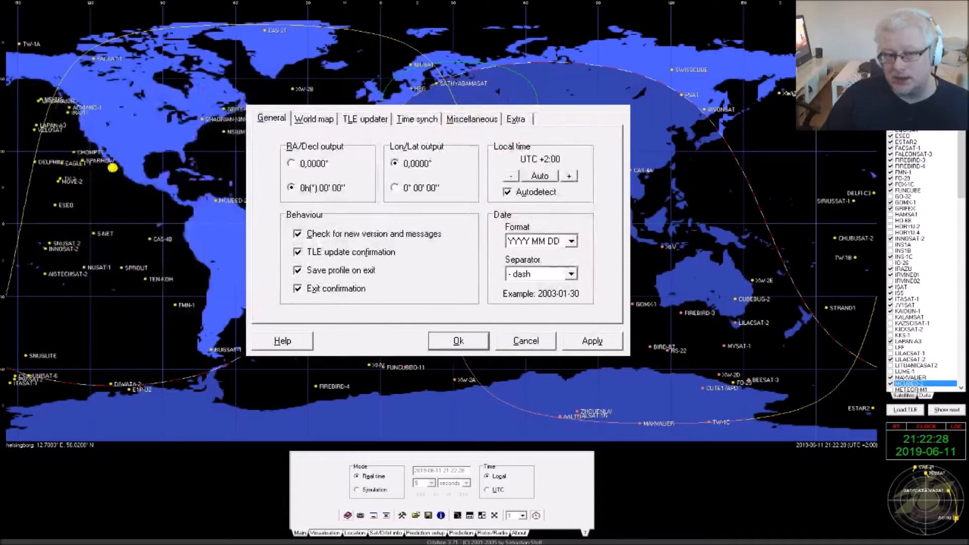
click(310, 133)
click(268, 133)
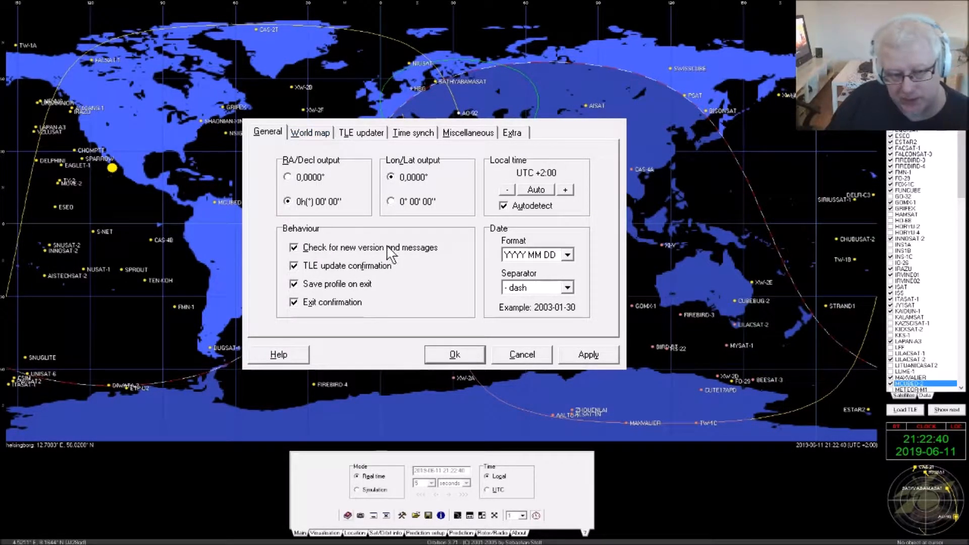
Set the world map color preset to Gray and apply it.
click(312, 133)
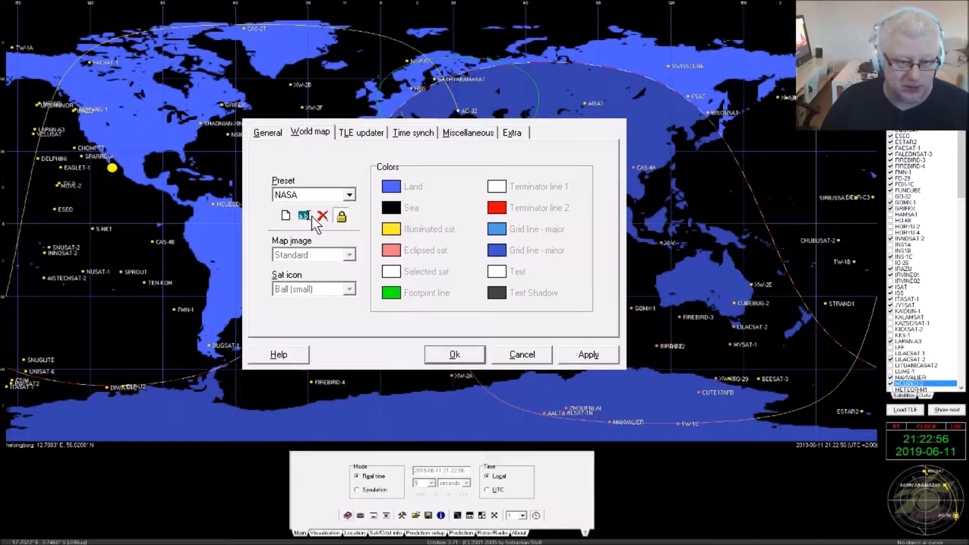
key(Down)
click(587, 354)
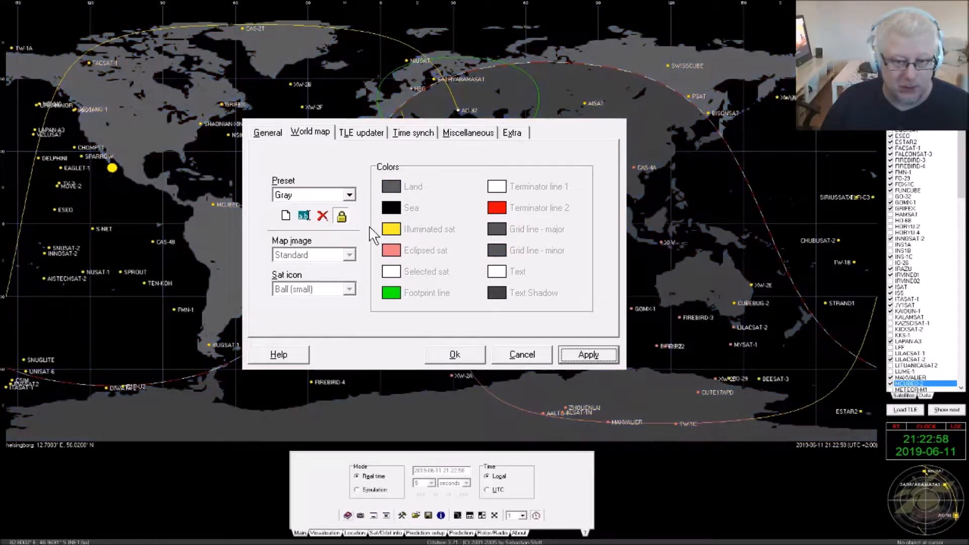
Switch the world map color preset back to NASA and apply it.
click(347, 195)
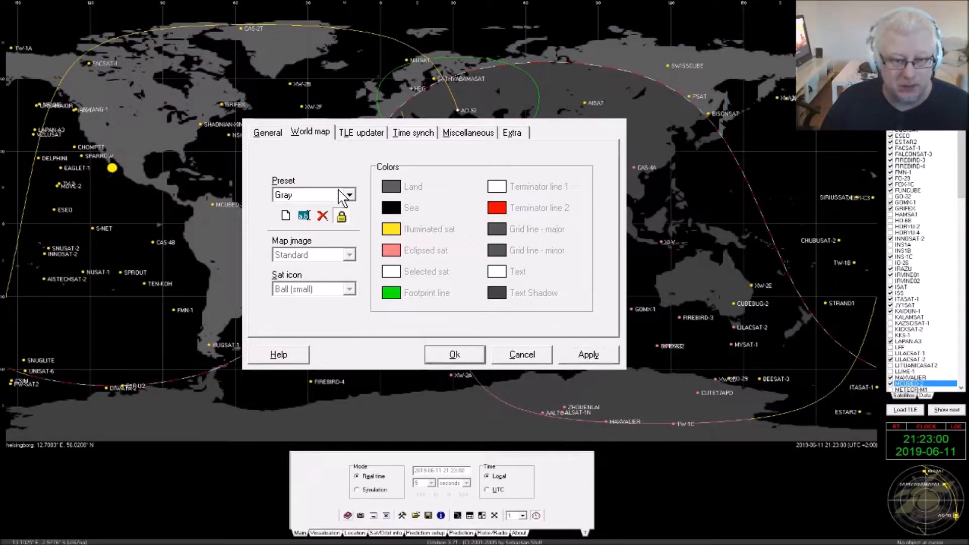
key(Up)
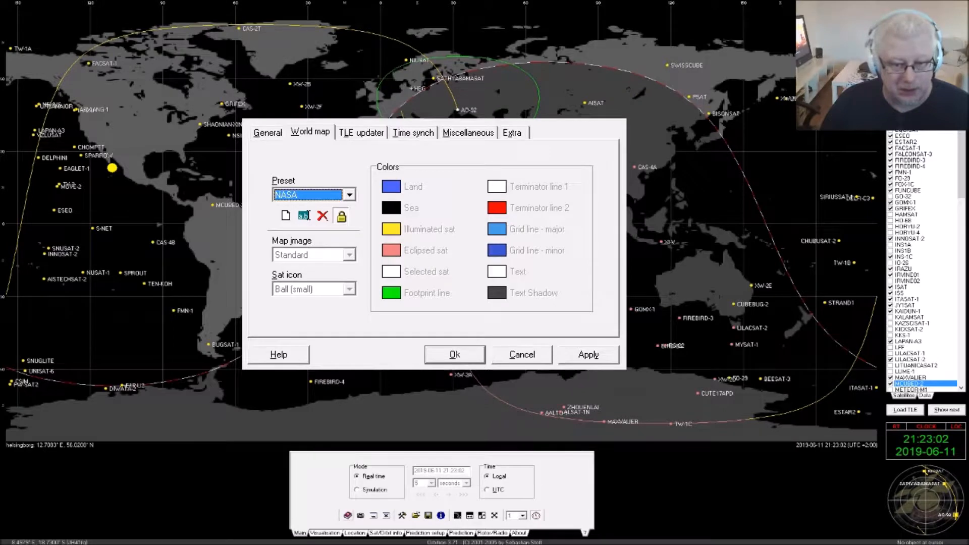
click(587, 354)
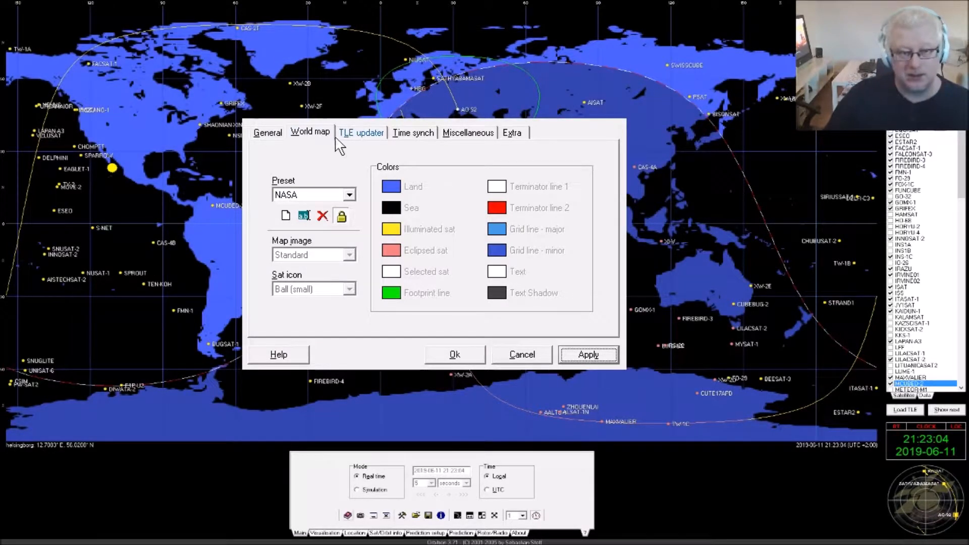
click(352, 141)
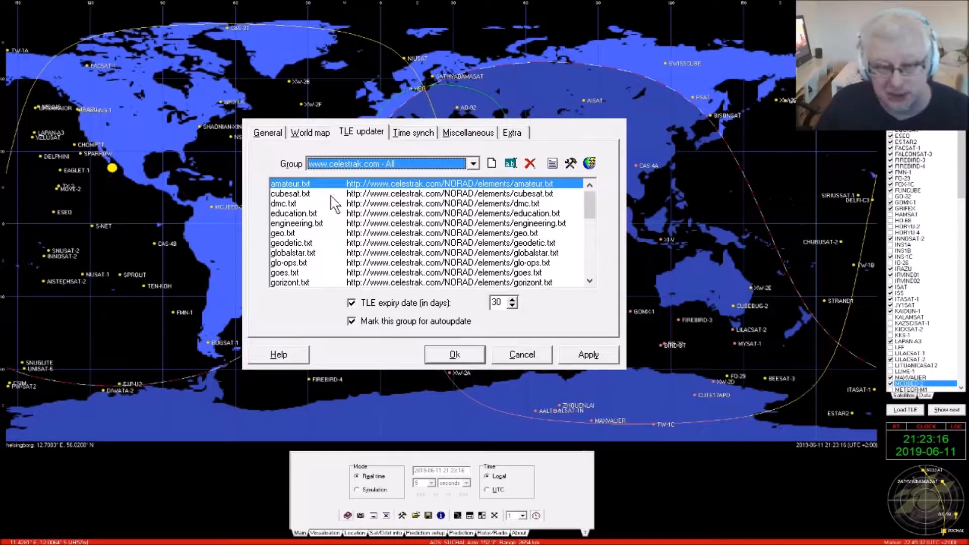
scroll(334, 244, down, 4)
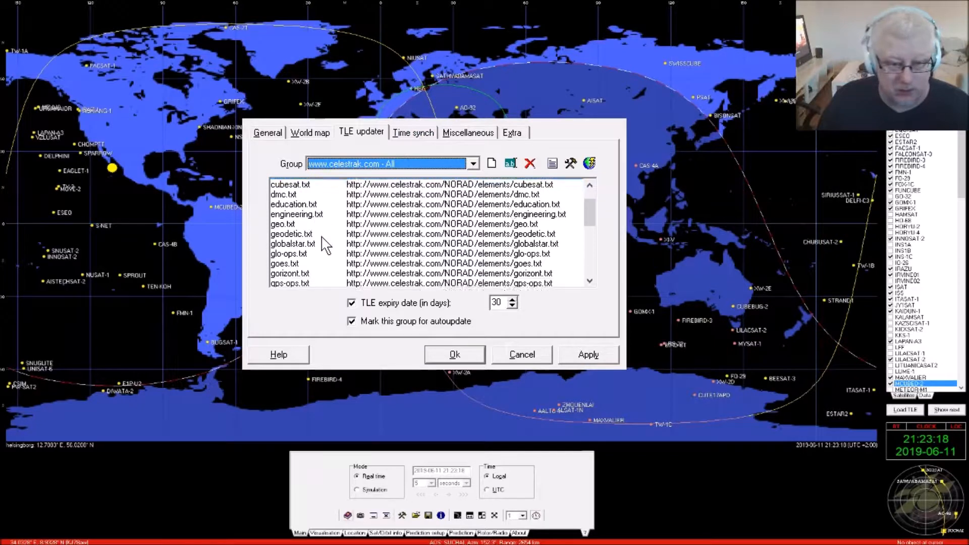
scroll(340, 244, down, 4)
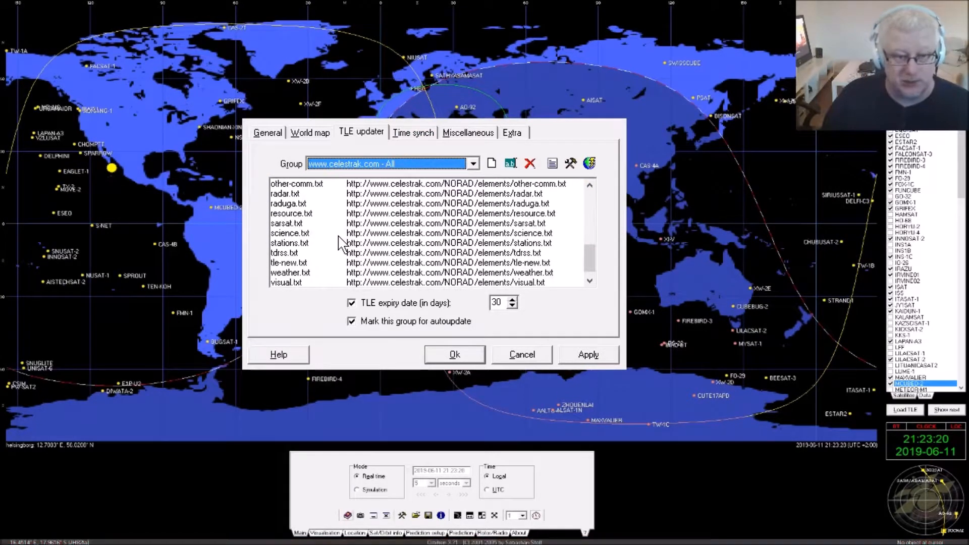
Return to the start of the TLE source list and view the Time synch and Miscellaneous settings.
scroll(342, 244, up, 7)
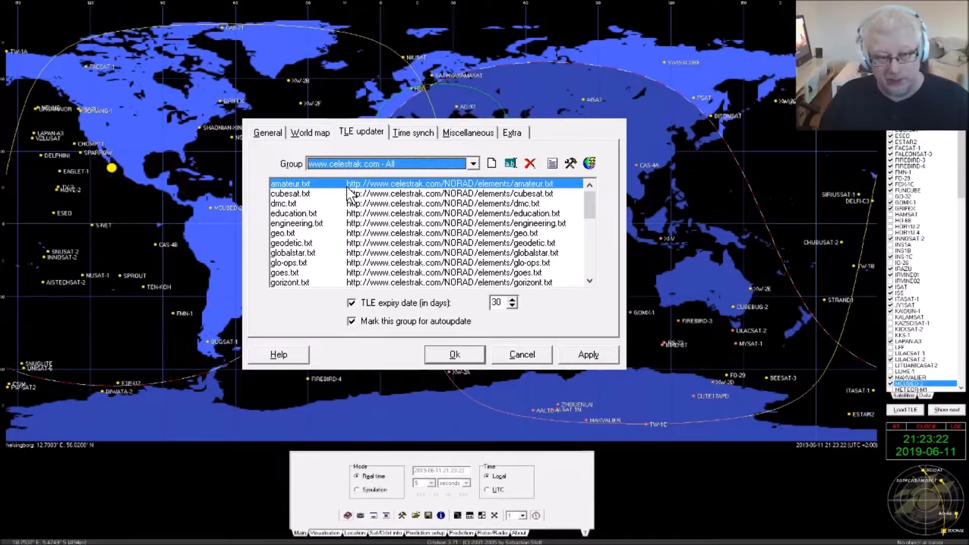
click(429, 134)
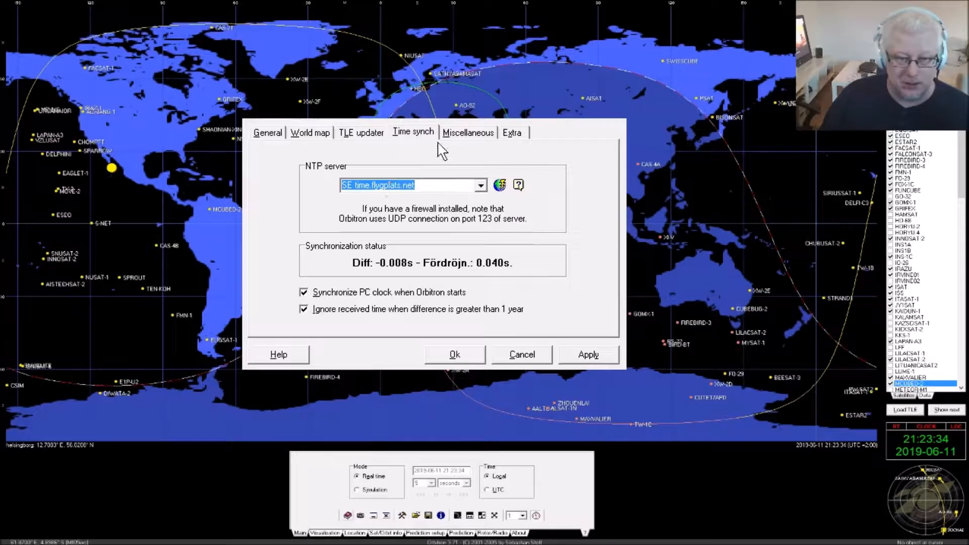
click(468, 133)
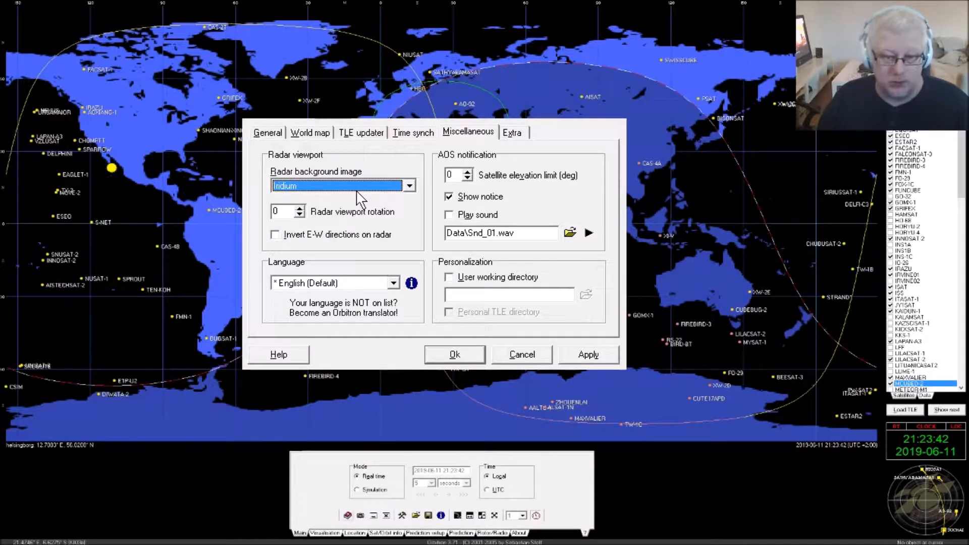
Enable the AOS notification sound, play Data\Snd_01.wav as a preview, and disable the sound again.
click(456, 215)
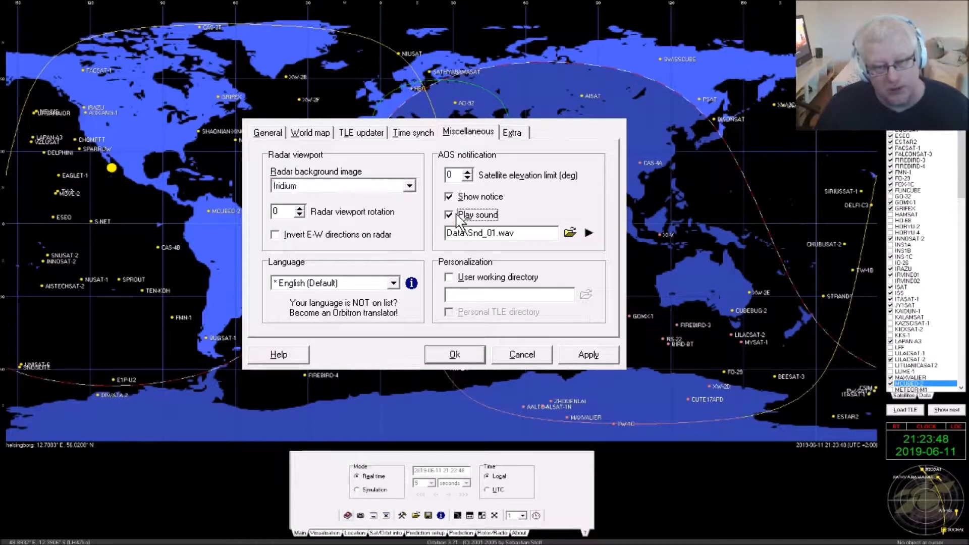
click(589, 233)
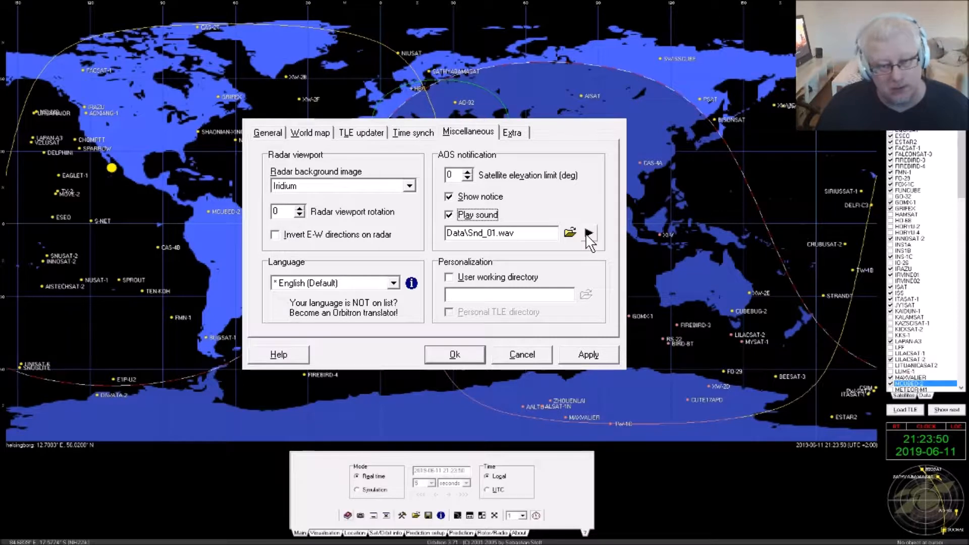
click(449, 215)
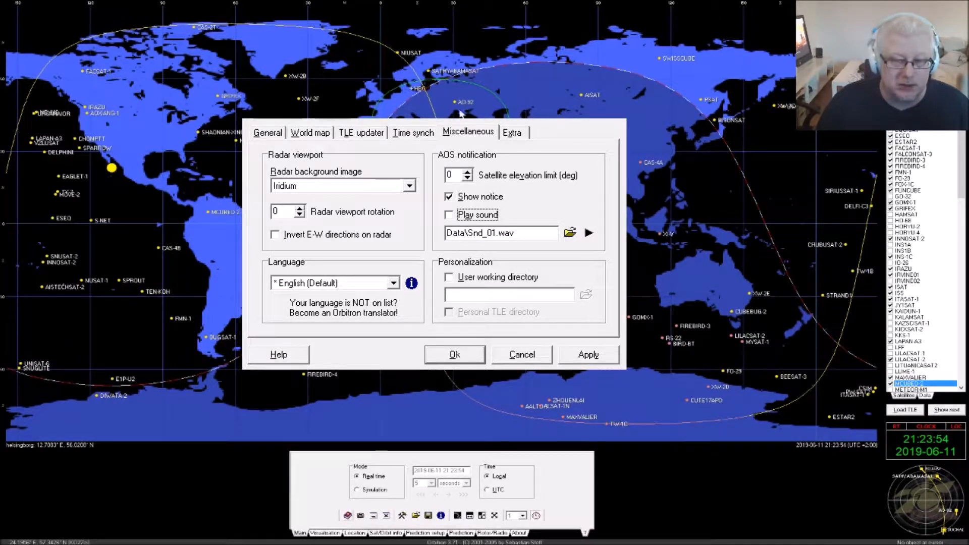
View the Extra settings and accept the setup dialog.
click(510, 136)
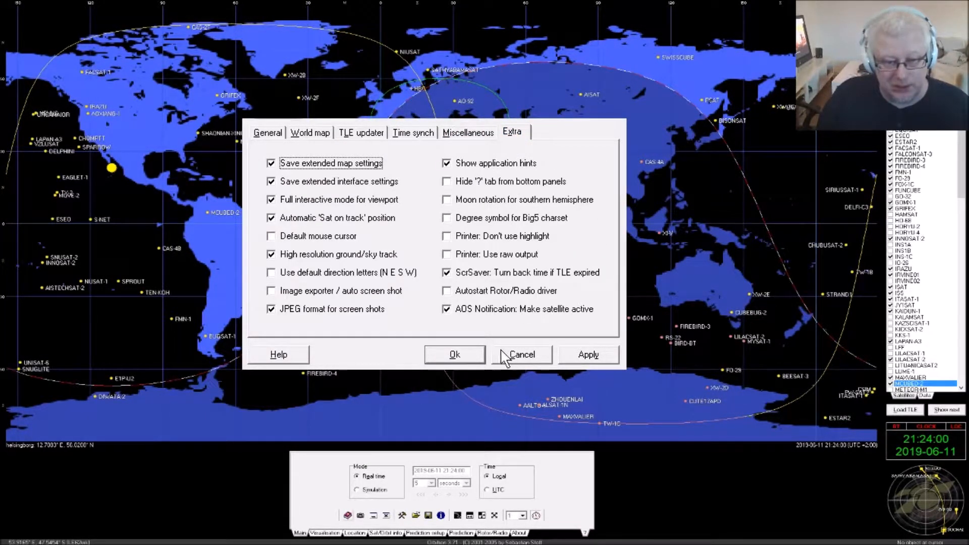
click(455, 354)
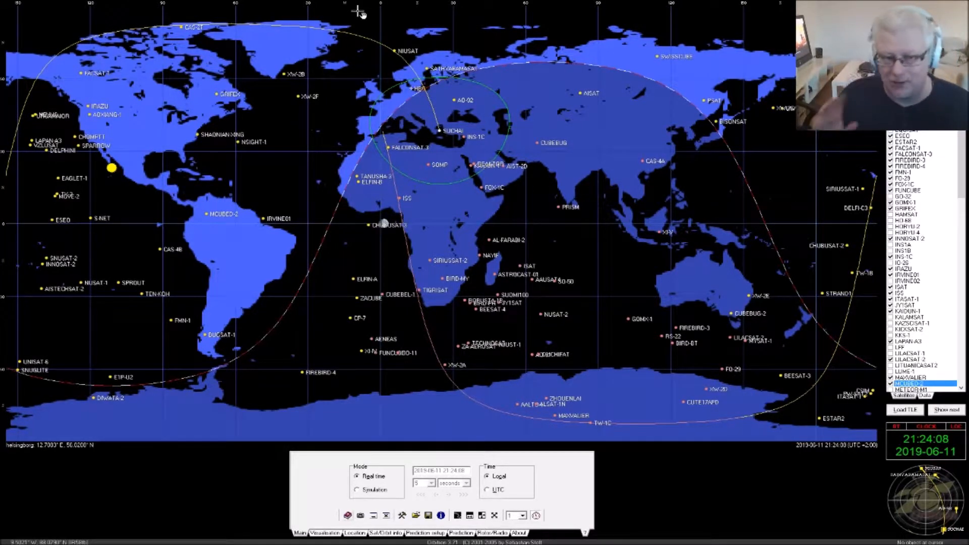
Review the visualisation, location, satellite orbit info, prediction setup and prediction pages below the world map.
click(325, 533)
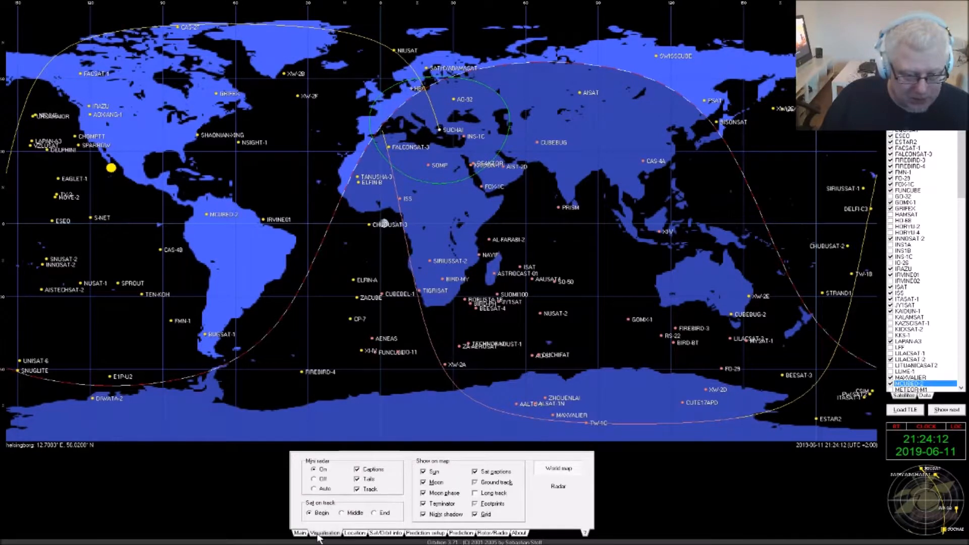
click(348, 534)
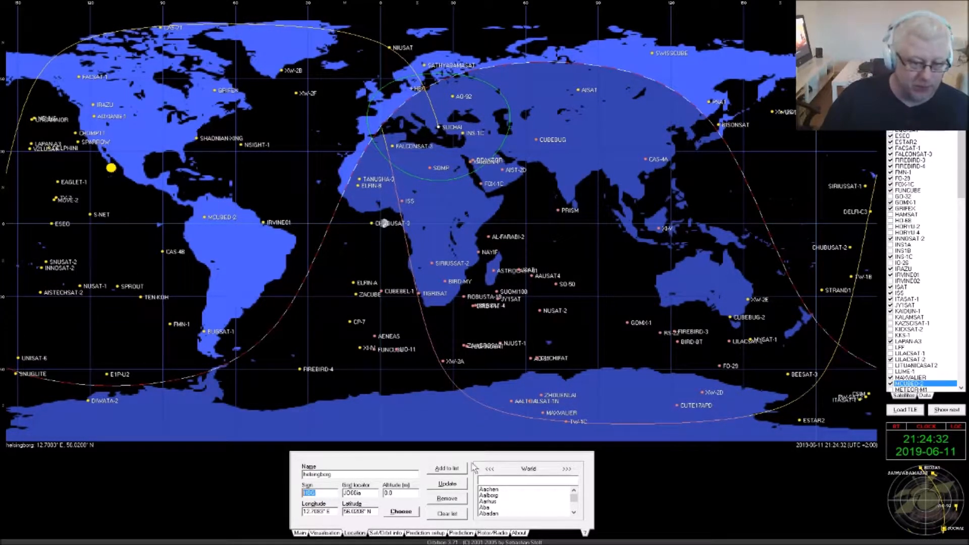
click(400, 534)
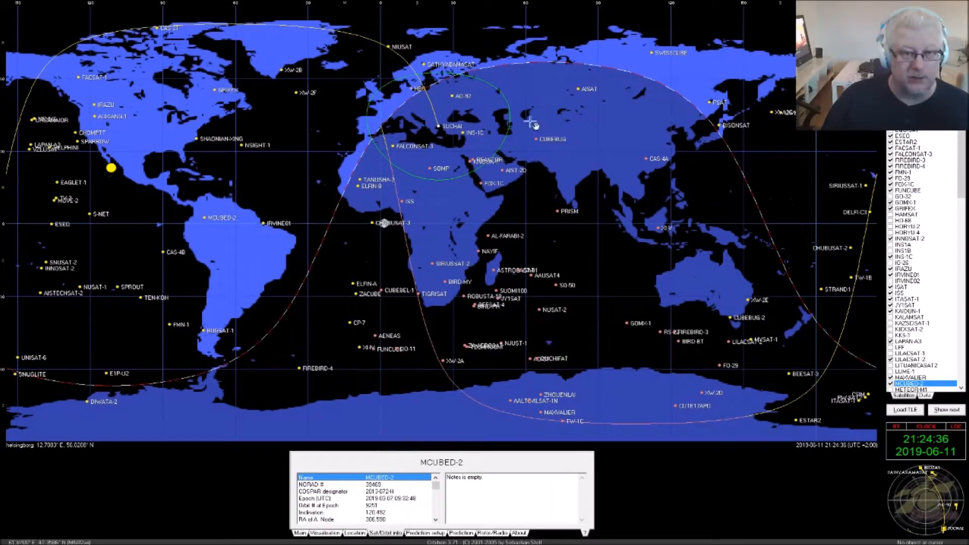
click(427, 534)
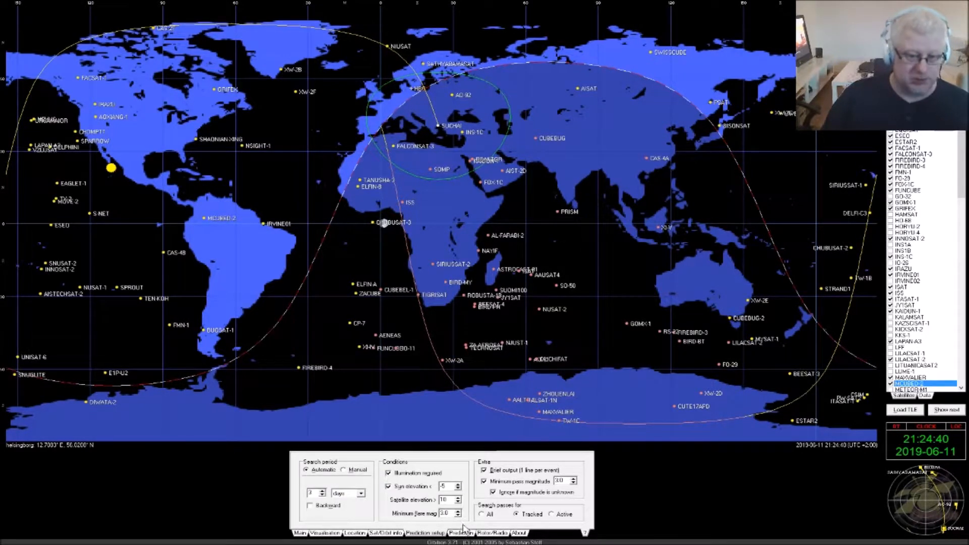
click(462, 533)
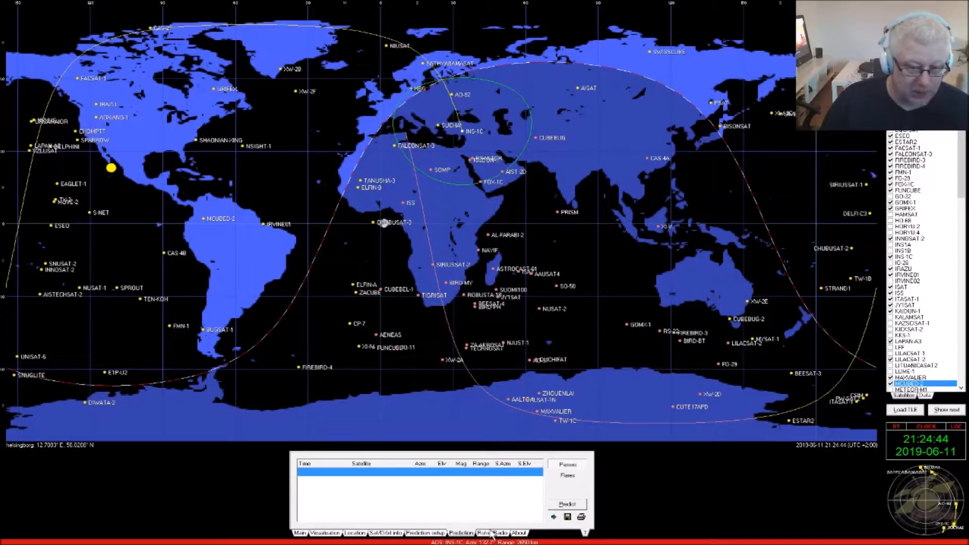
Start the MyDDE driver in the Rotor/Radio settings and place its window over the middle of the world map.
click(492, 534)
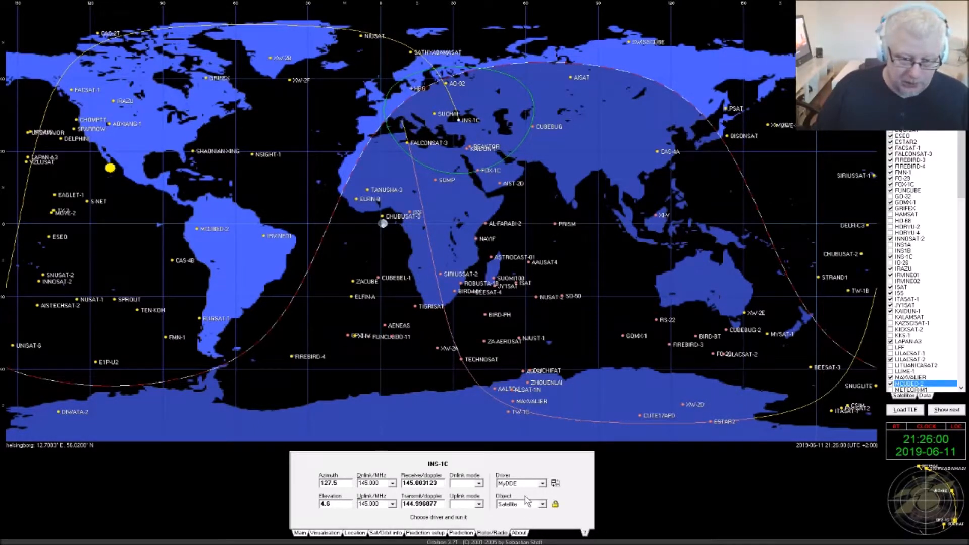
click(527, 501)
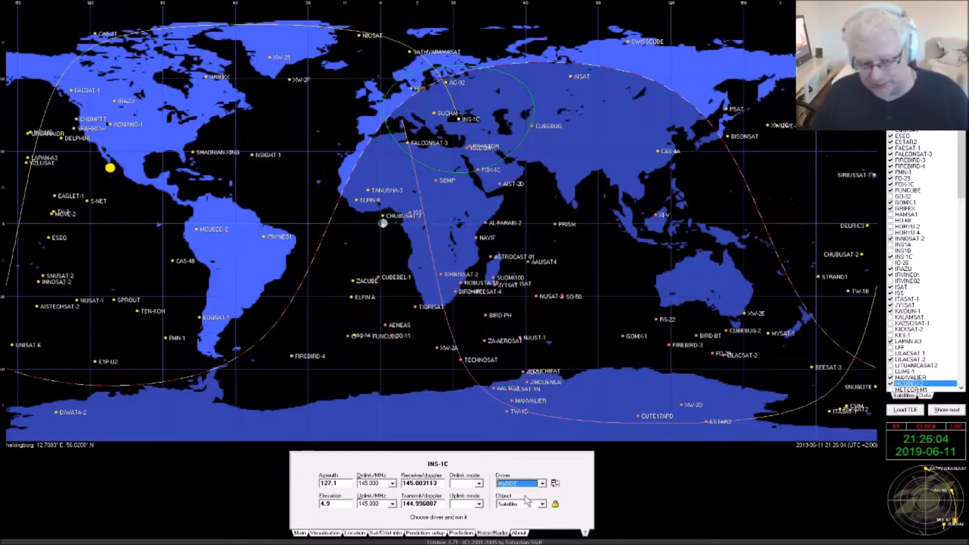
click(556, 485)
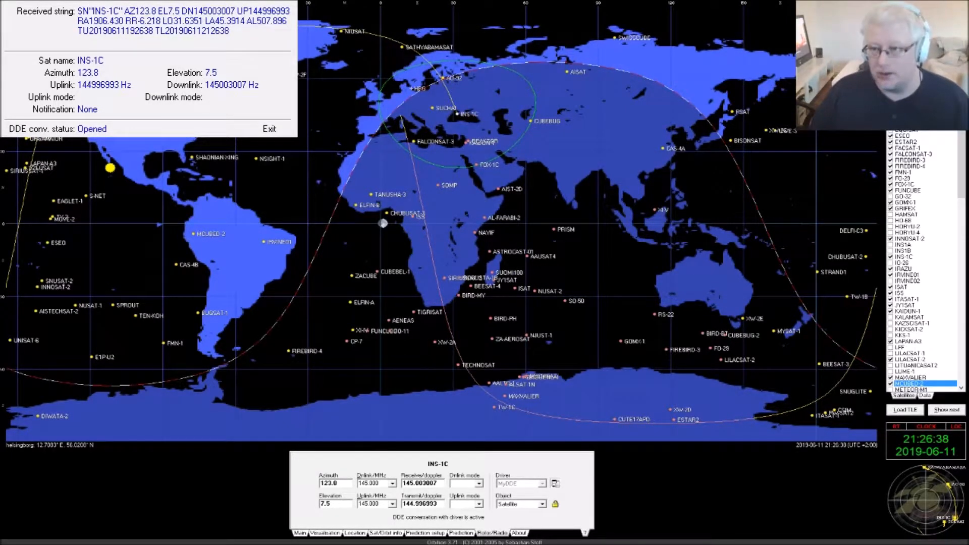
drag(151, 45, 422, 255)
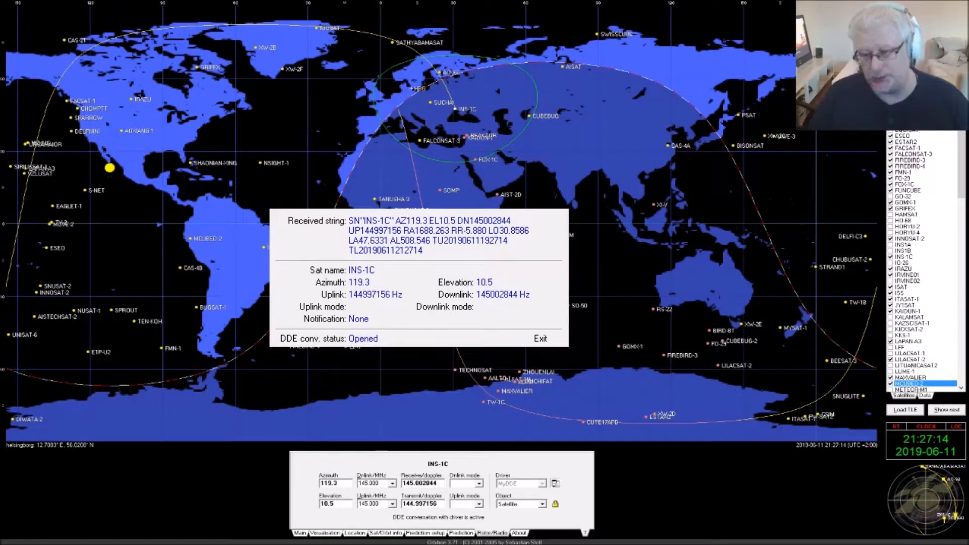
Switch to the OmniRig settings, compare the rig type, port and serial options of RIG 1 and RIG 2, and accept them.
key(alt+Tab)
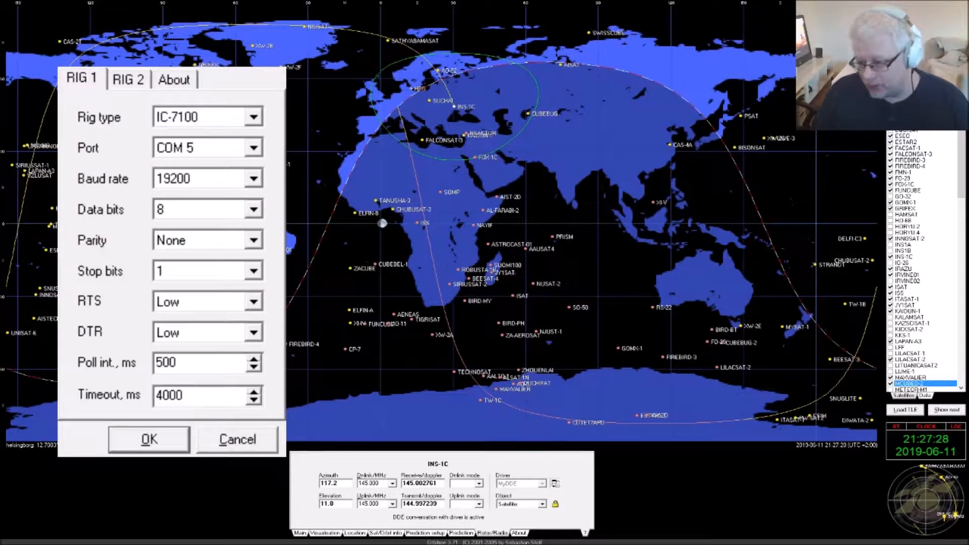
click(149, 440)
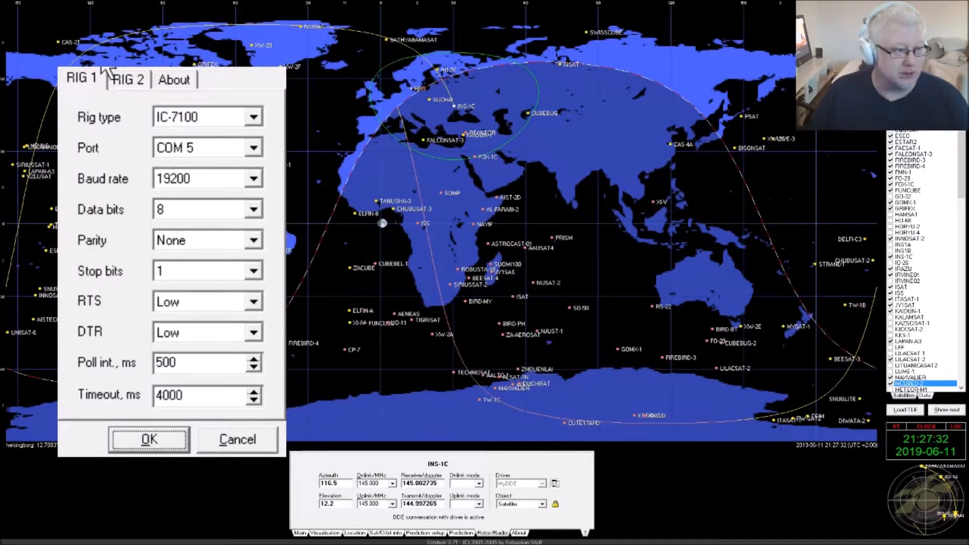
click(123, 81)
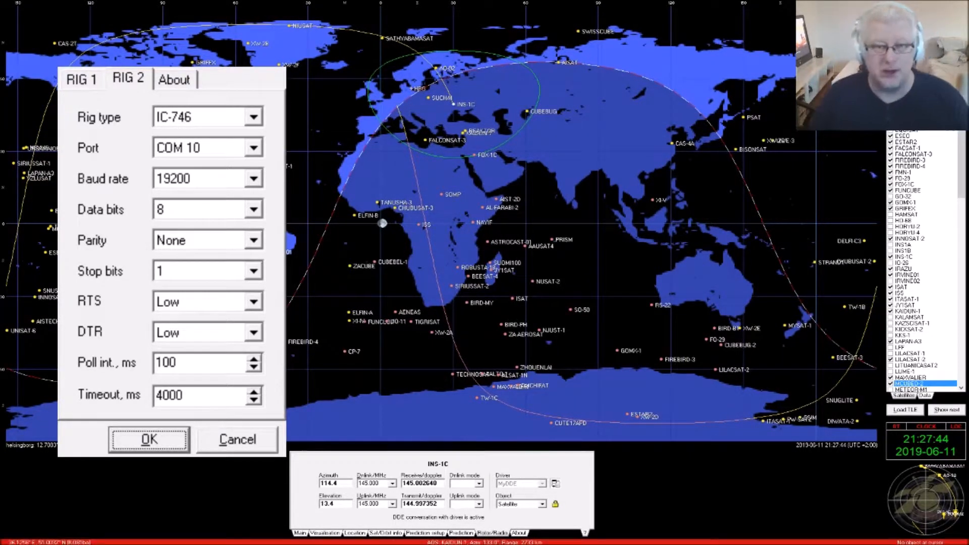
click(115, 69)
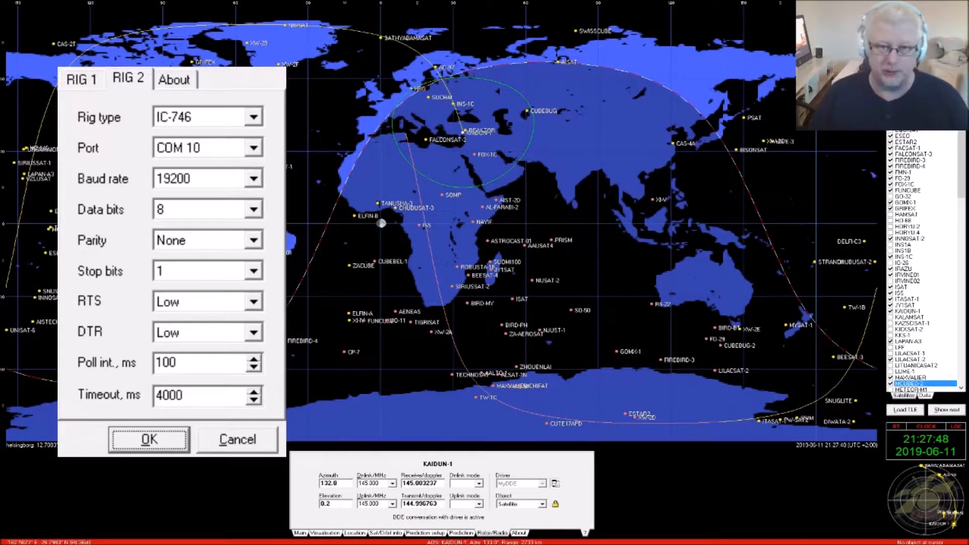
click(87, 74)
click(115, 74)
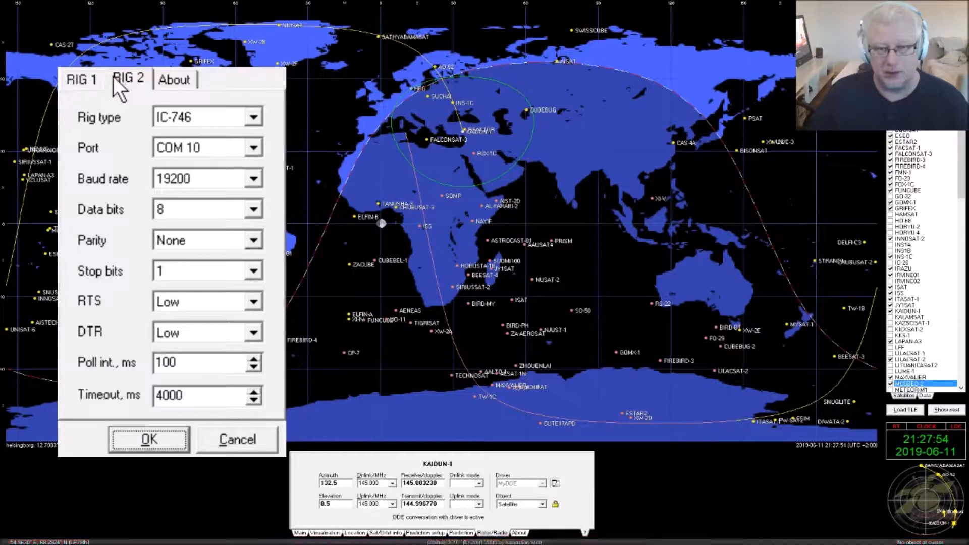
click(98, 78)
click(127, 81)
click(100, 81)
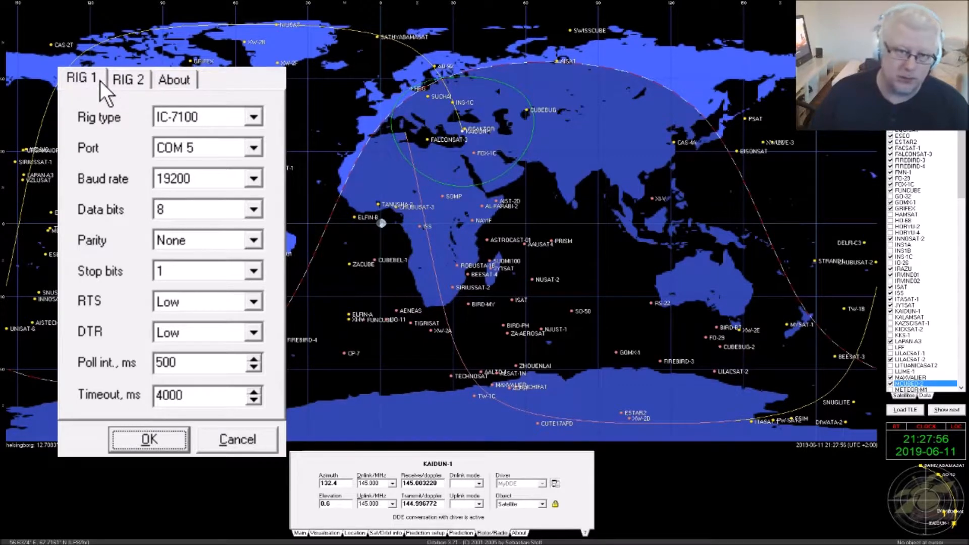
click(112, 82)
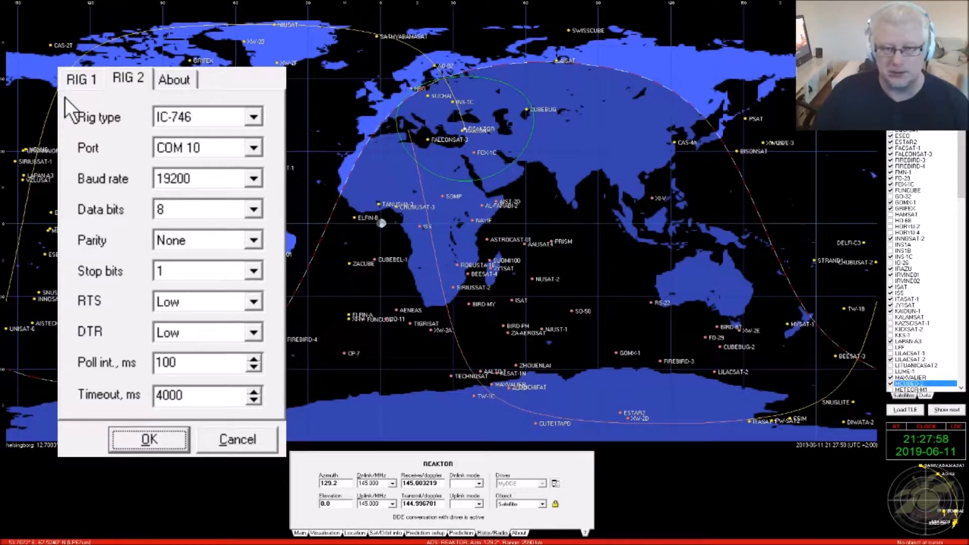
click(82, 76)
click(124, 74)
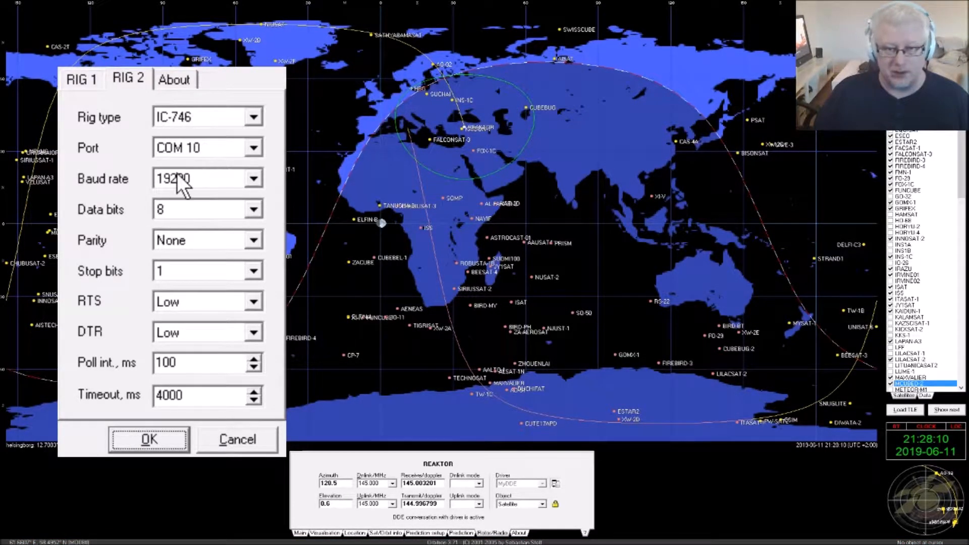
click(131, 438)
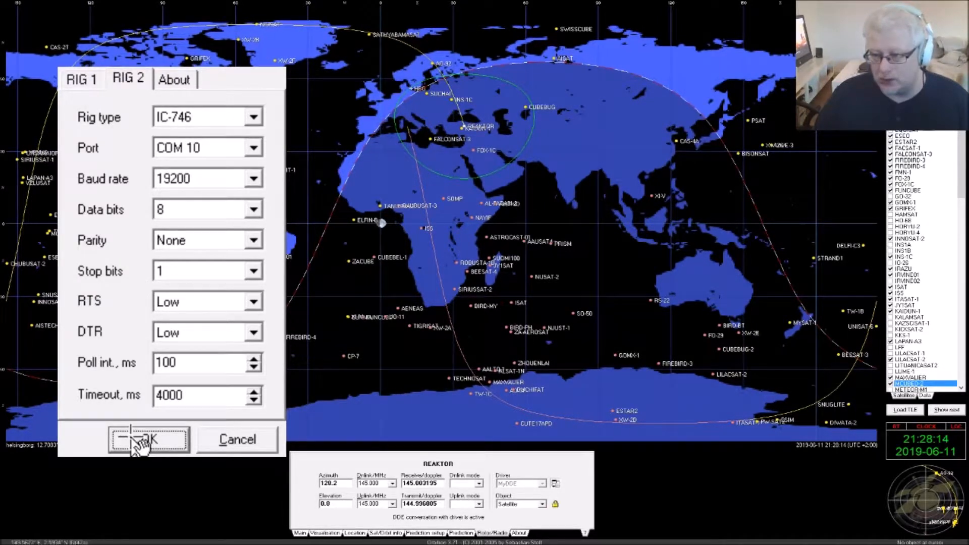
click(136, 440)
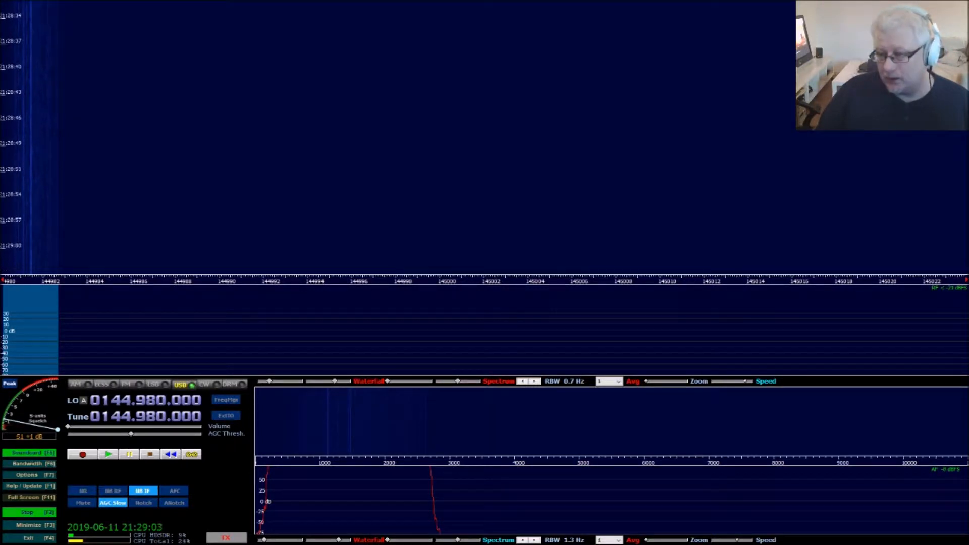
Examine the RX input and RX output sound cards in HDSDR, try the volume slider, and accept the selection.
key(F5)
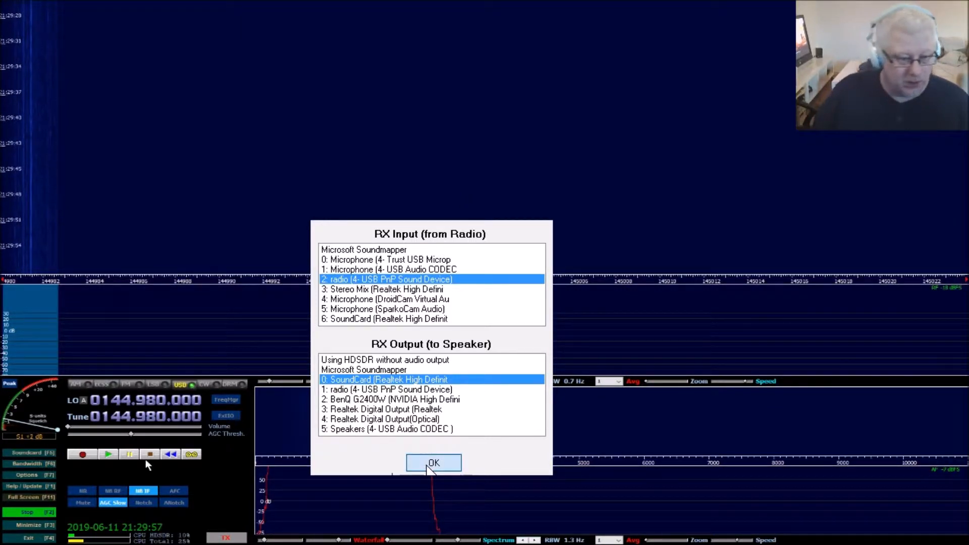
drag(79, 433, 116, 429)
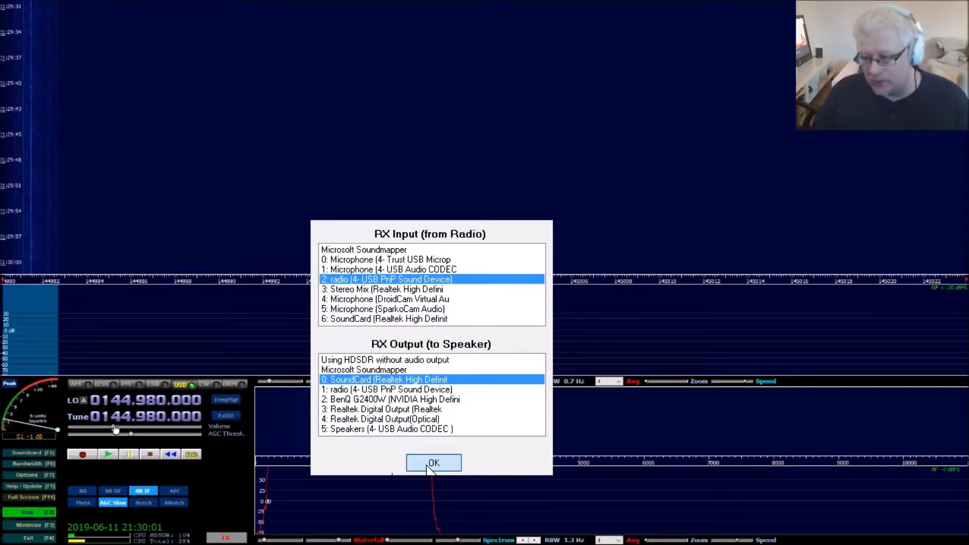
drag(115, 429, 62, 428)
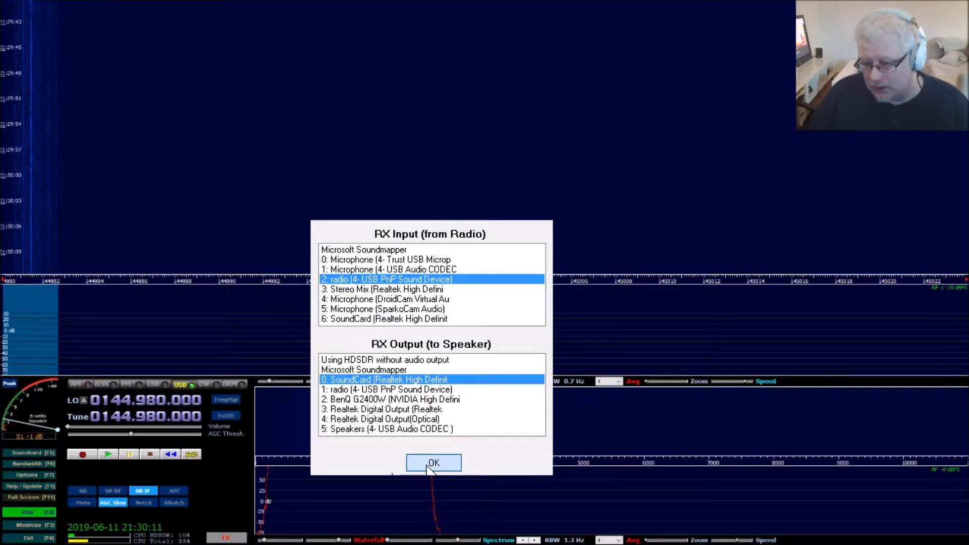
click(427, 467)
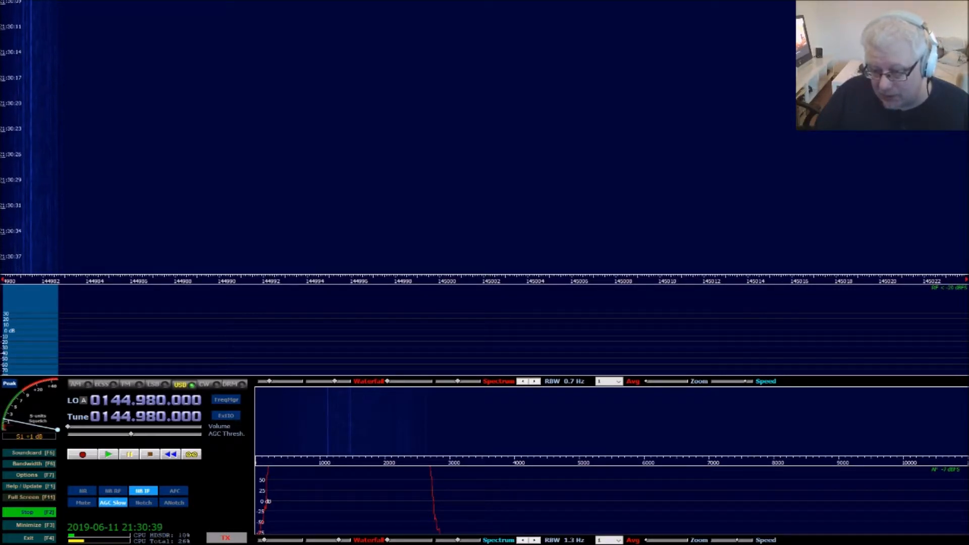
Connect HDSDR manually over DDE using the Orbitron format with Tune sync, and accept the DDE settings.
key(alt+Tab)
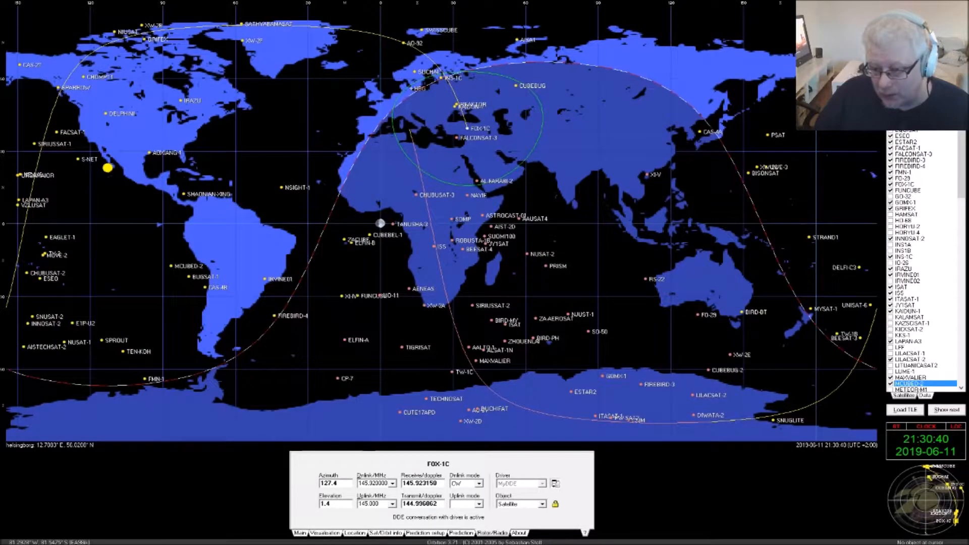
key(alt+Tab)
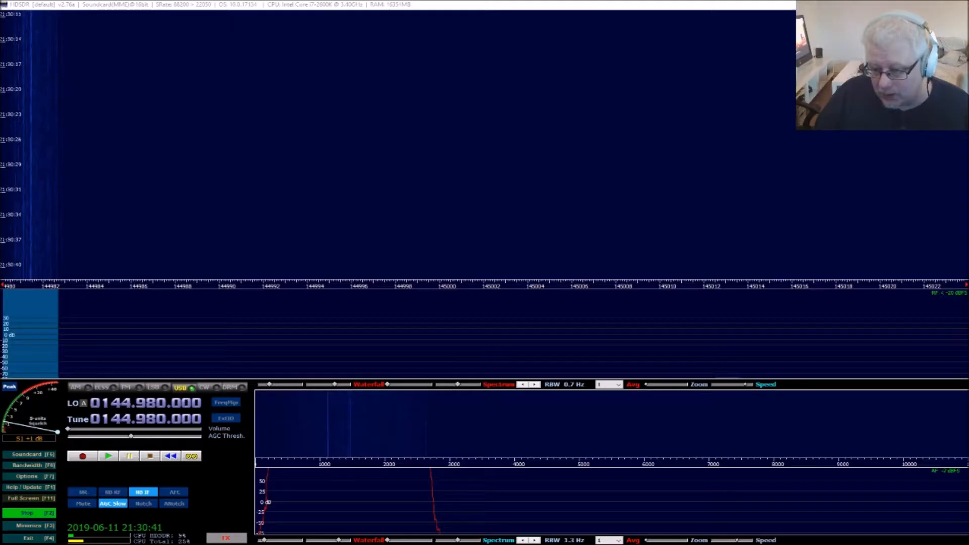
click(35, 475)
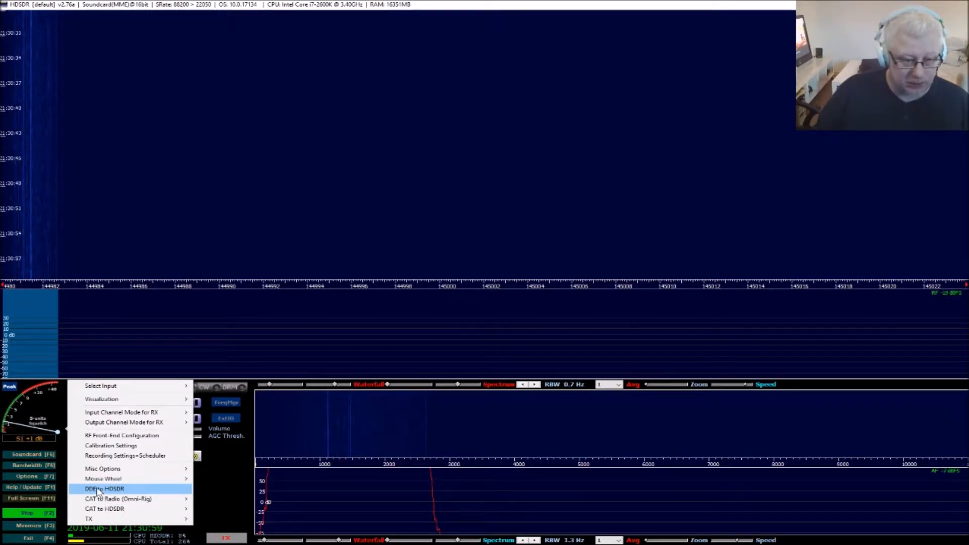
click(99, 490)
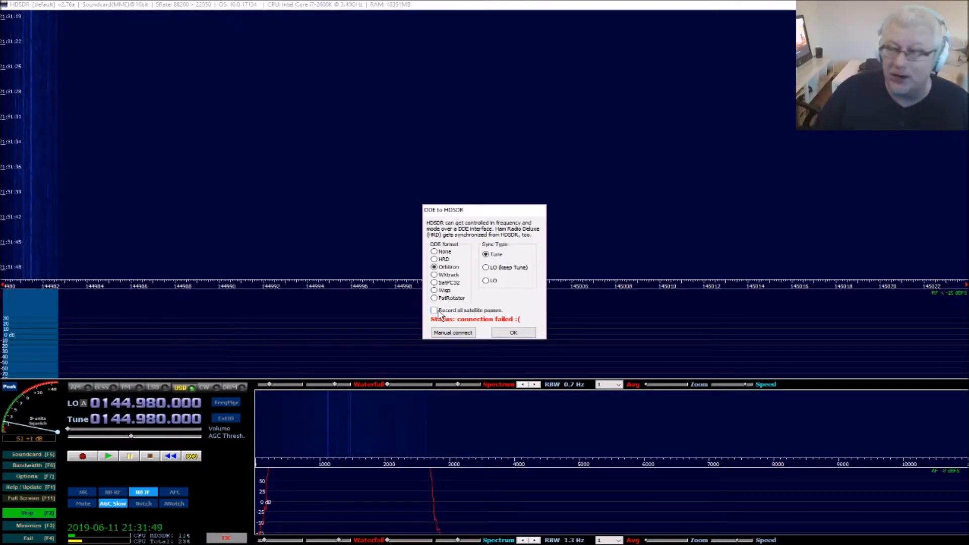
click(458, 334)
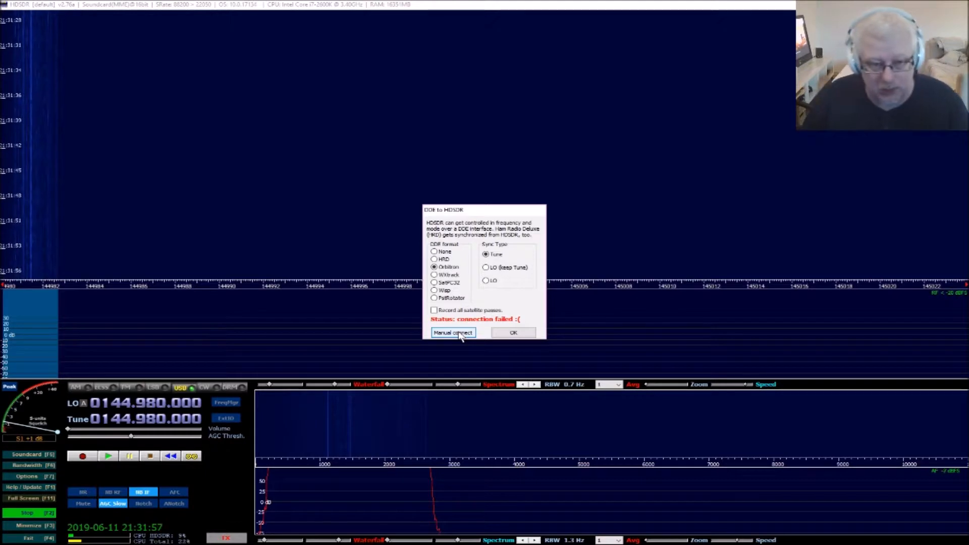
click(457, 333)
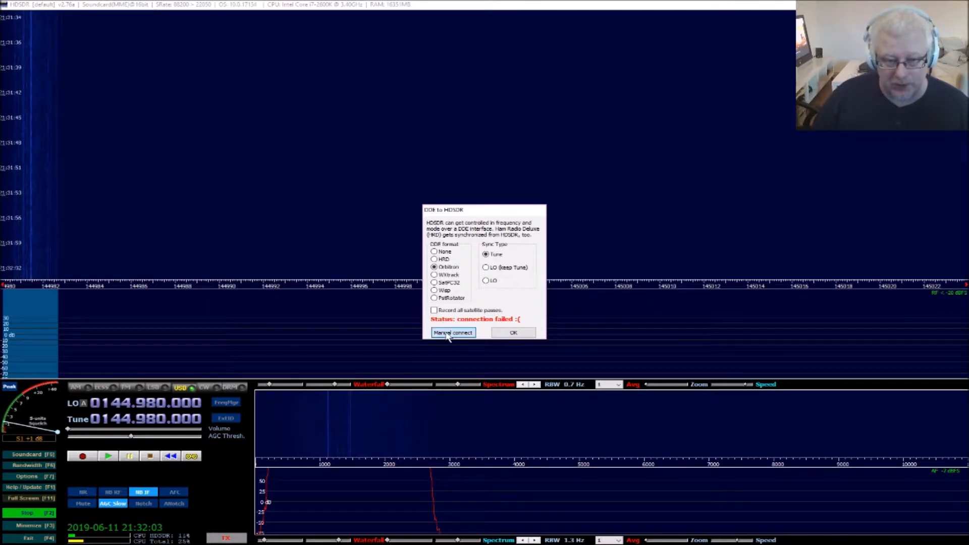
click(449, 335)
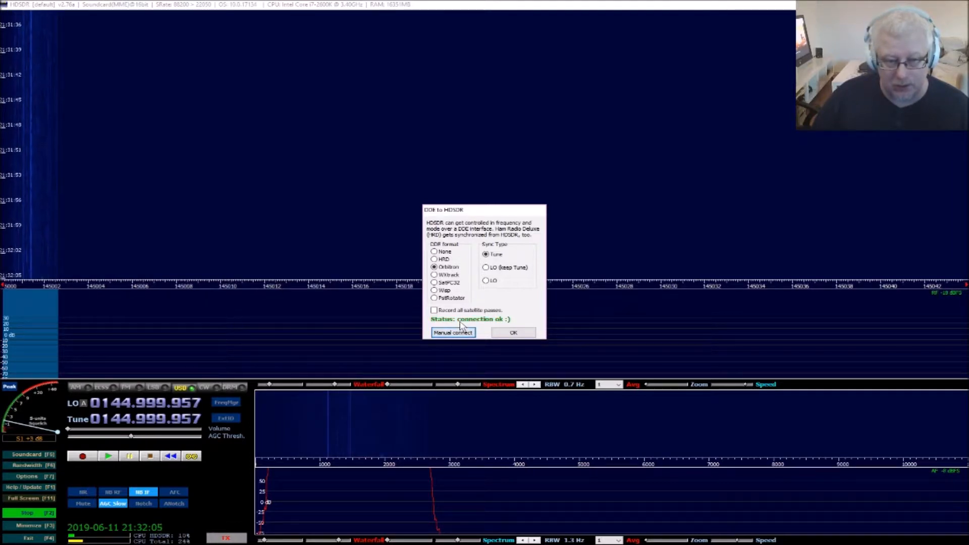
click(513, 334)
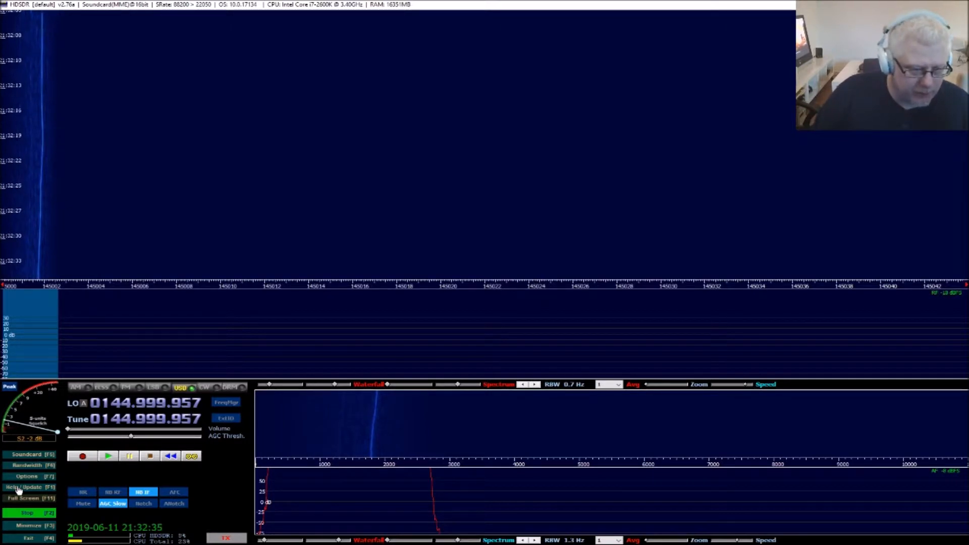
Examine the Omni-Rig CAT sync options, compare the RIG 1 and RIG 2 settings in the Omni-Rig setup, and accept them.
click(35, 477)
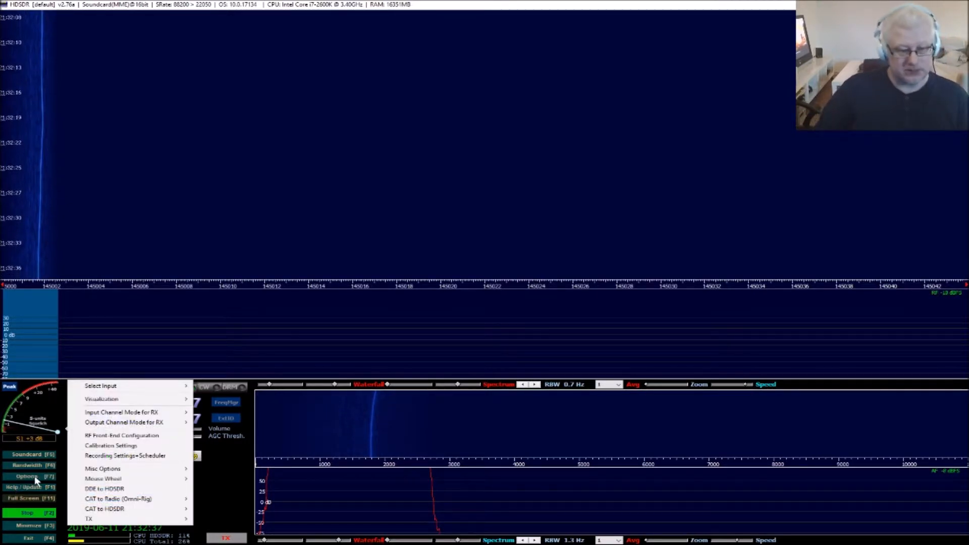
mouse_move(132, 505)
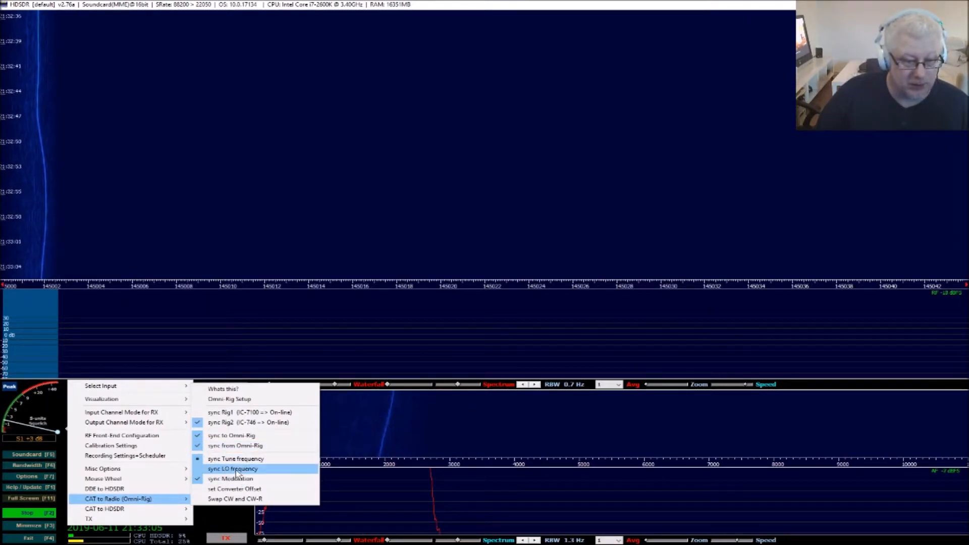
click(237, 400)
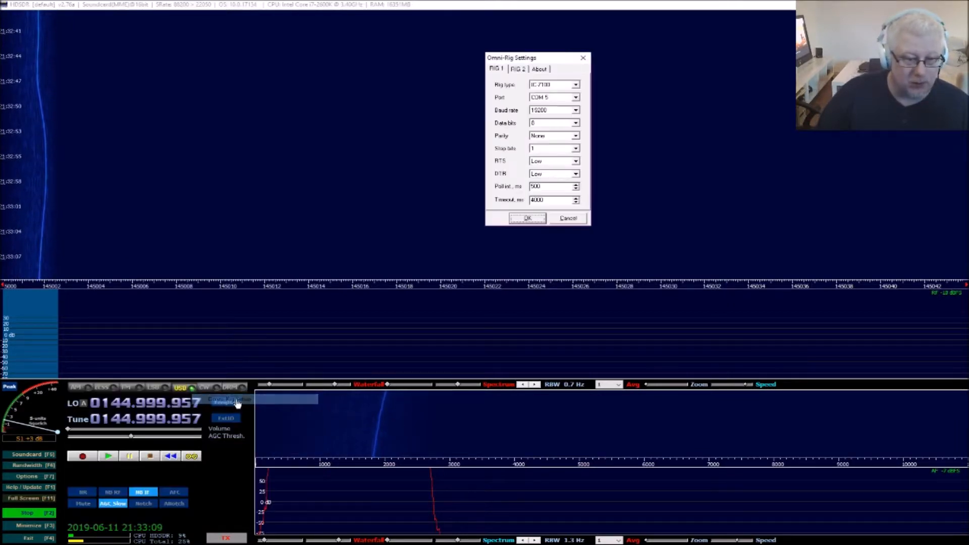
drag(525, 61, 388, 254)
drag(483, 251, 382, 250)
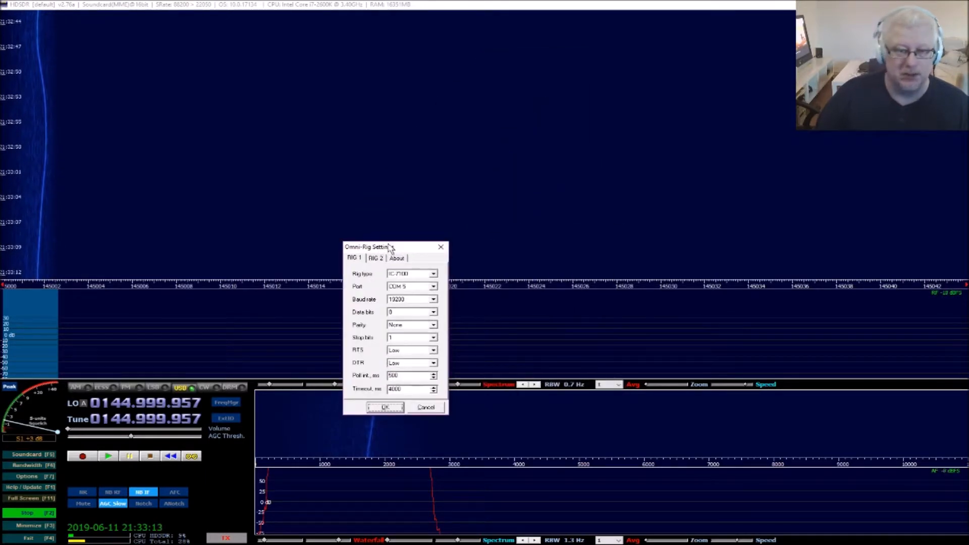
click(377, 259)
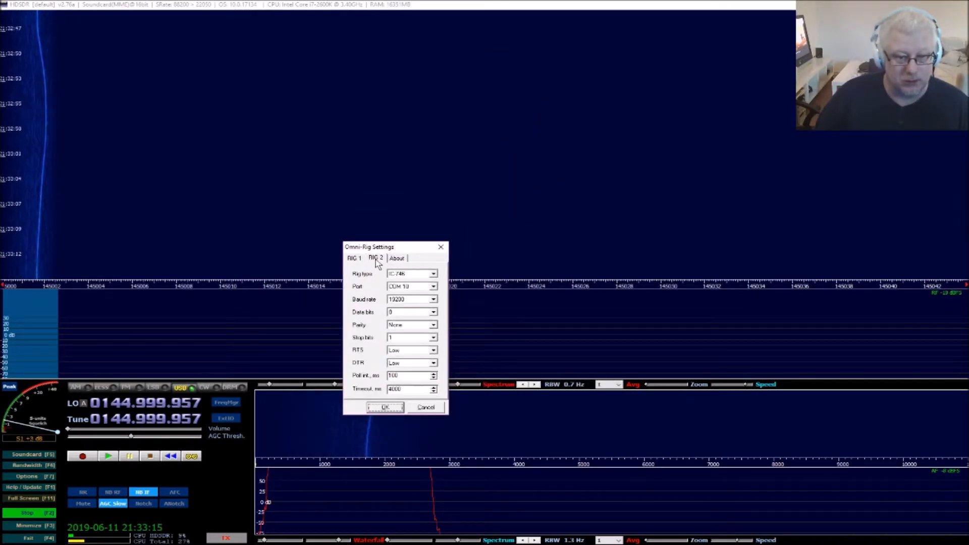
click(394, 407)
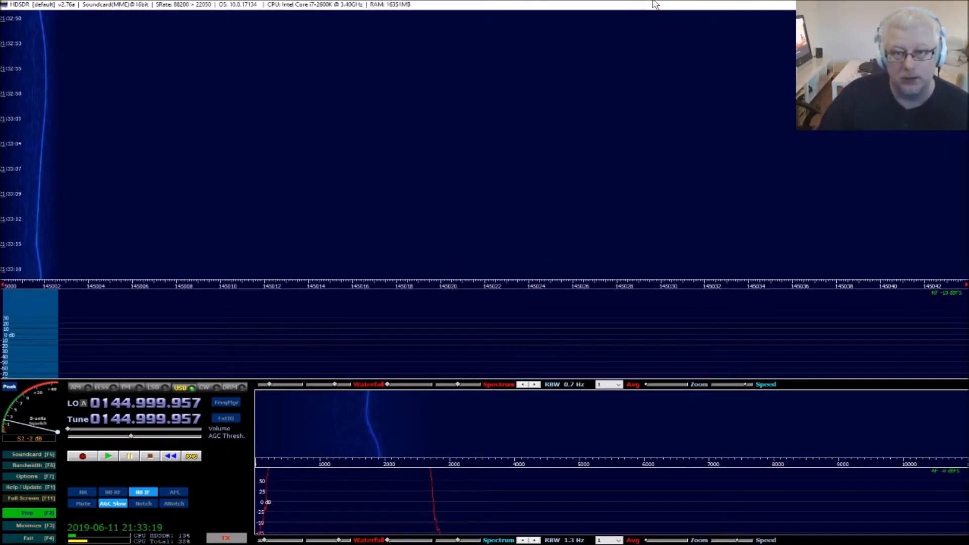
Move HDSDR off the Orbitron map and select the satellites INS-1C and KAIDUN-1 for tracking.
drag(655, 6, 0, 60)
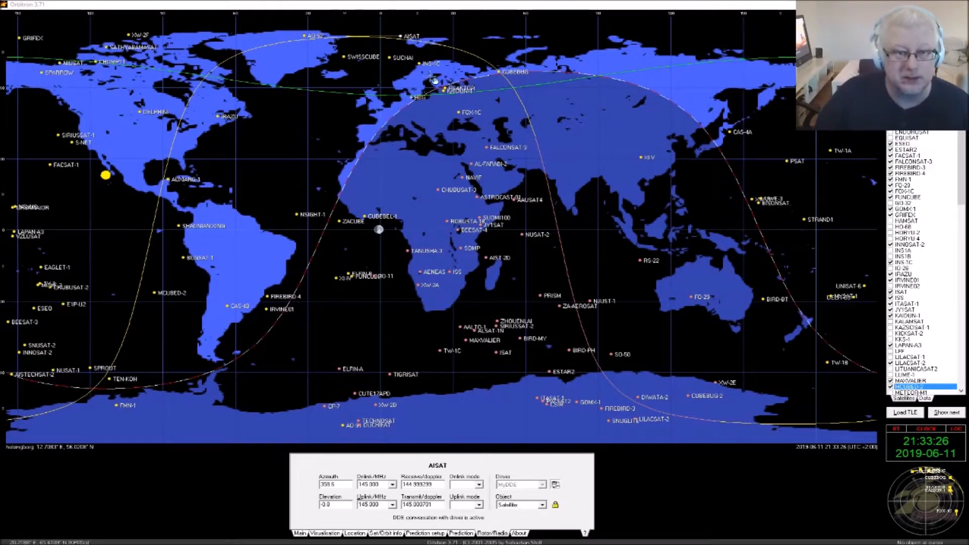
click(418, 61)
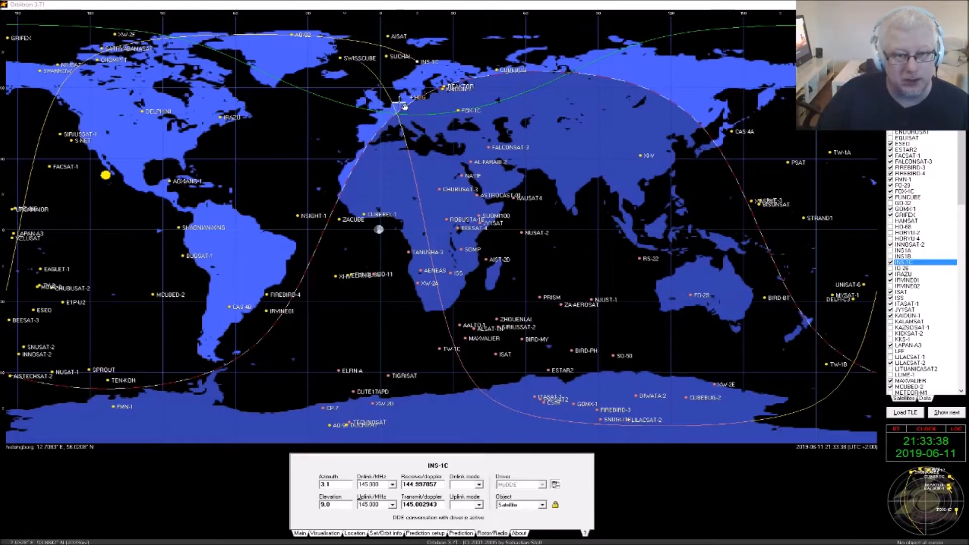
click(441, 88)
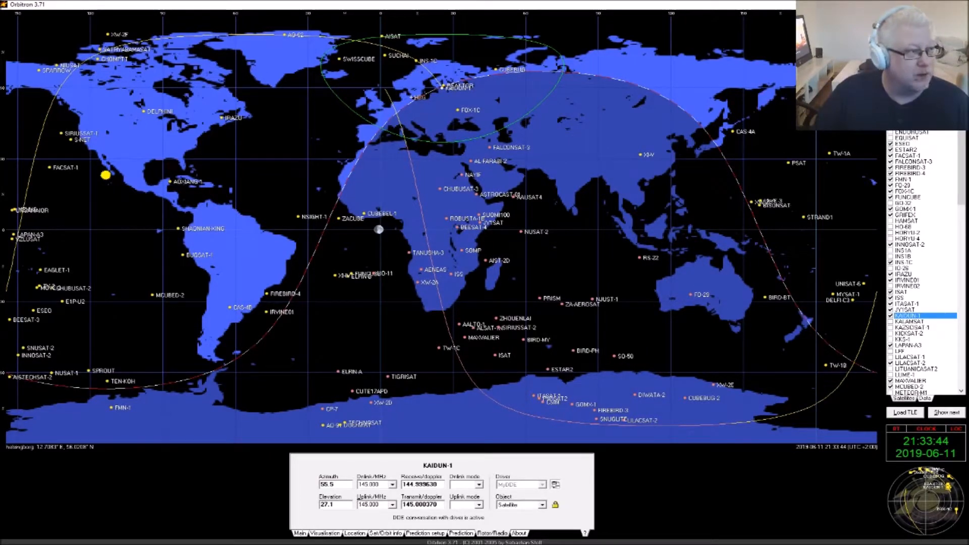
Bring HDSDR back full-screen and switch its Omni-Rig CAT sync with Rig2 off and on again.
drag(0, 91, 338, 73)
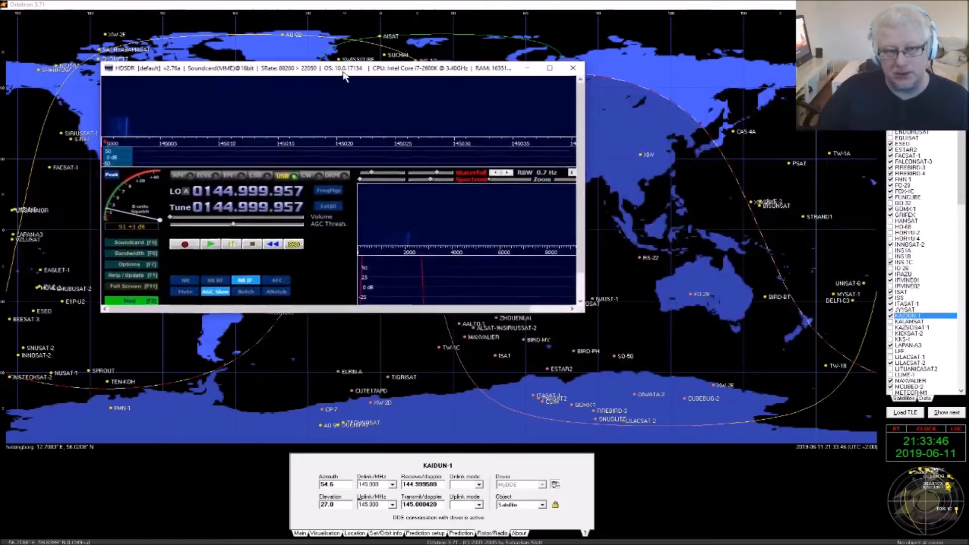
double_click(337, 73)
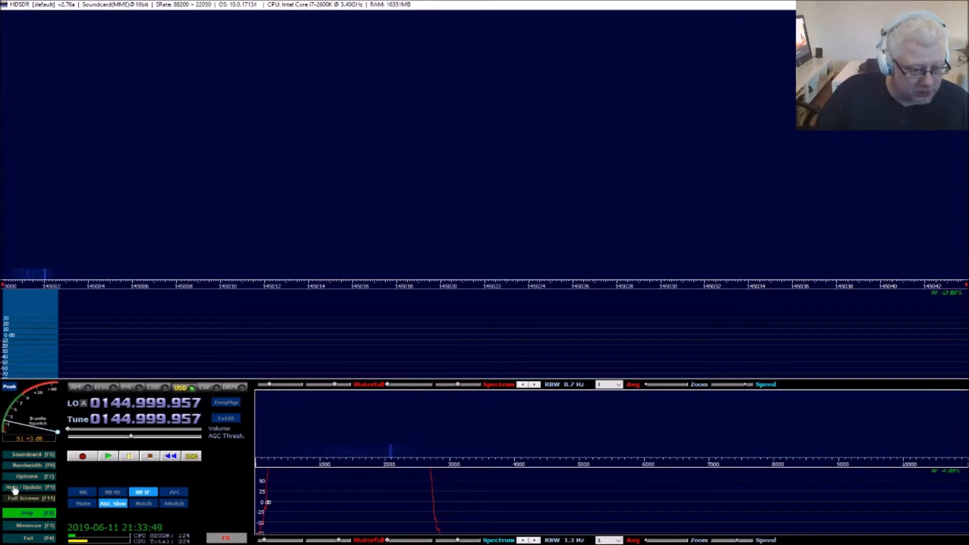
click(30, 479)
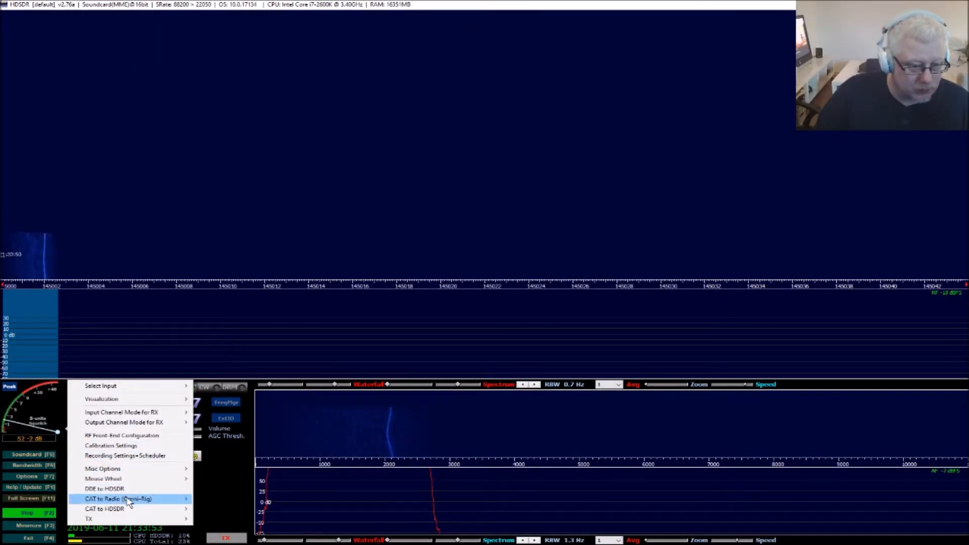
mouse_move(129, 502)
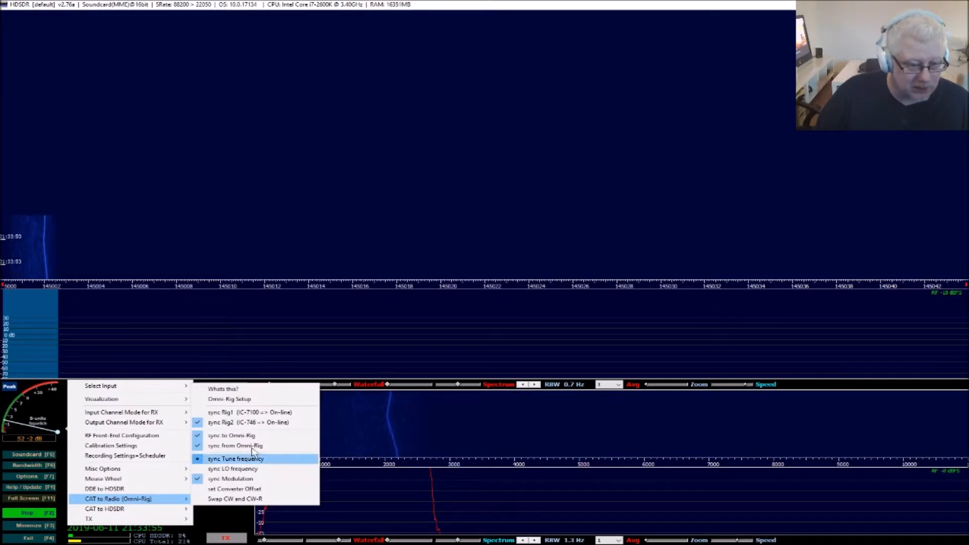
click(259, 423)
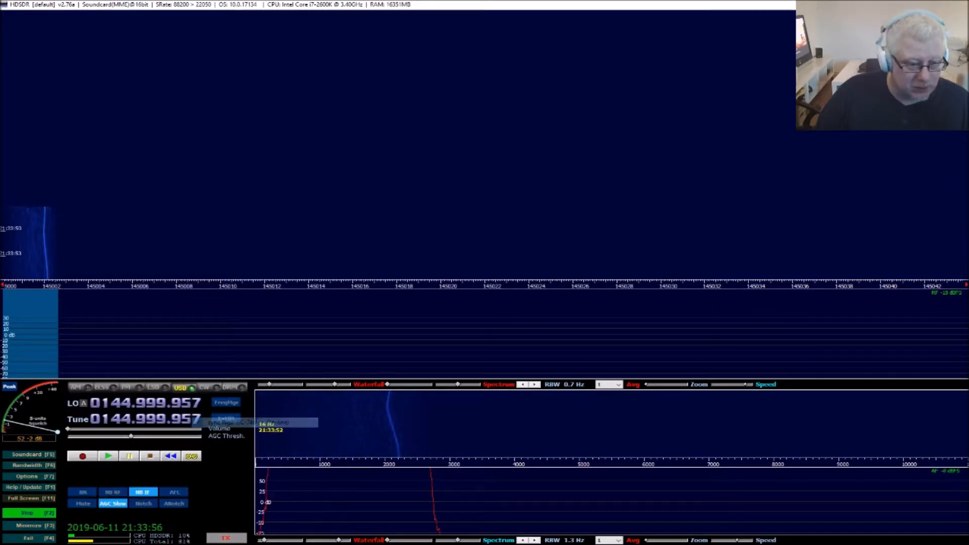
click(31, 477)
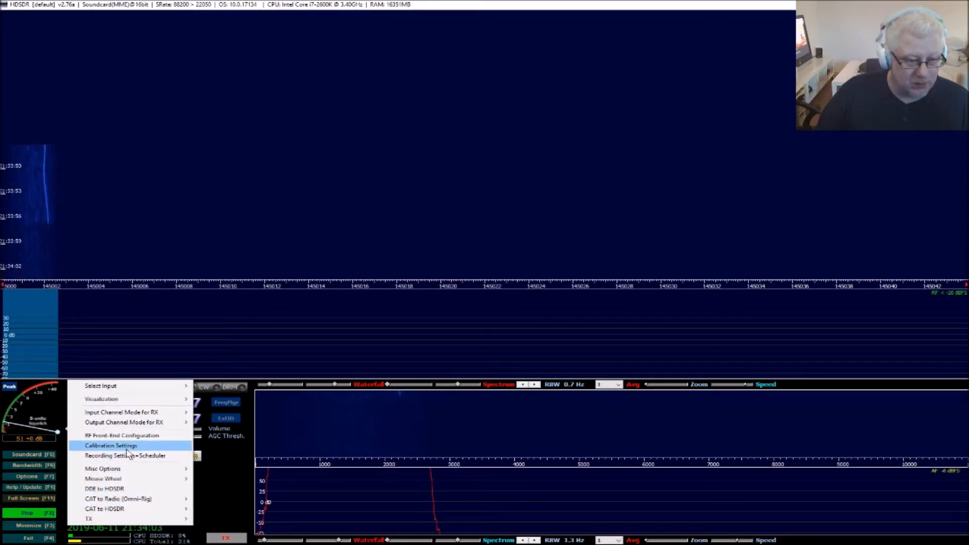
mouse_move(119, 500)
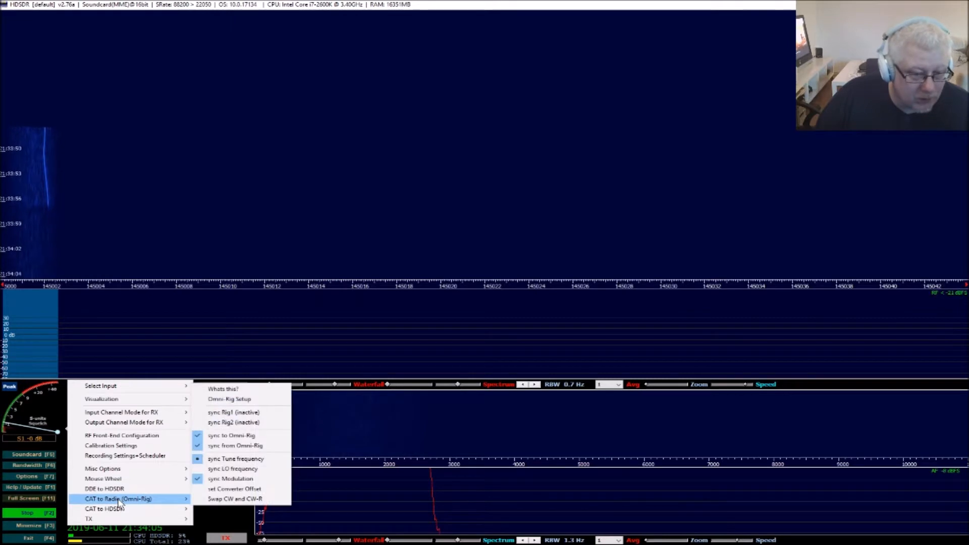
click(262, 424)
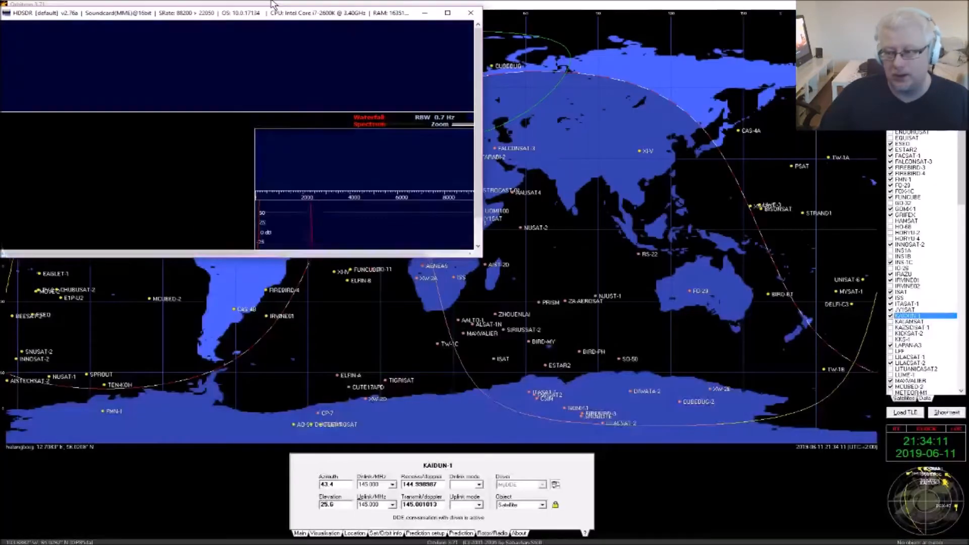
Return to Orbitron, reopen the MyDDE client for KAIDUN-1, and place it over the map with the HDSDR window beside it.
double_click(252, 8)
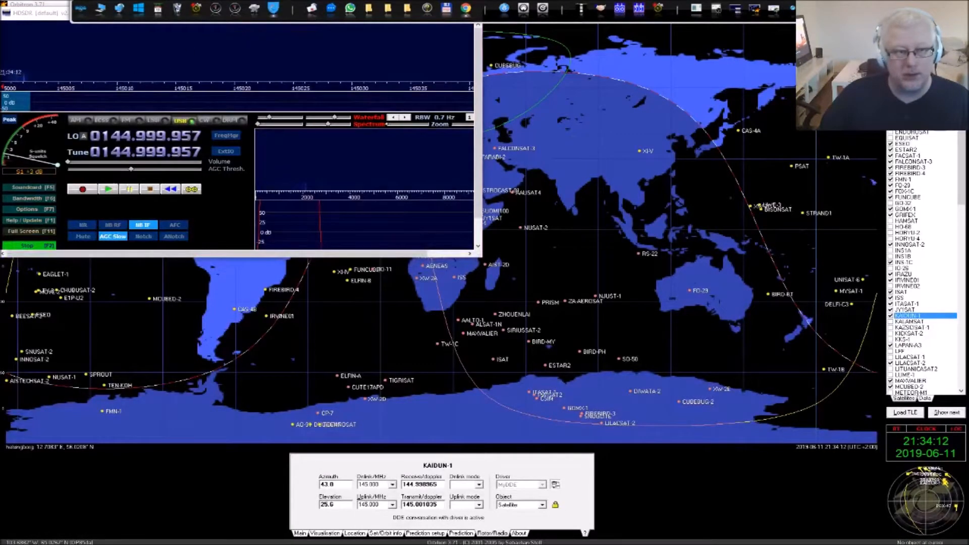
click(55, 6)
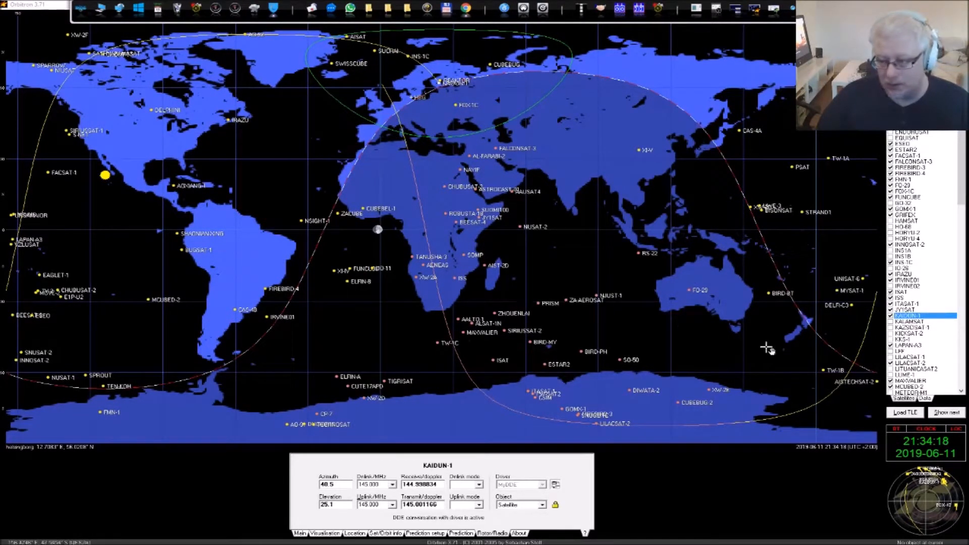
click(555, 485)
click(555, 485)
drag(505, 211, 461, 191)
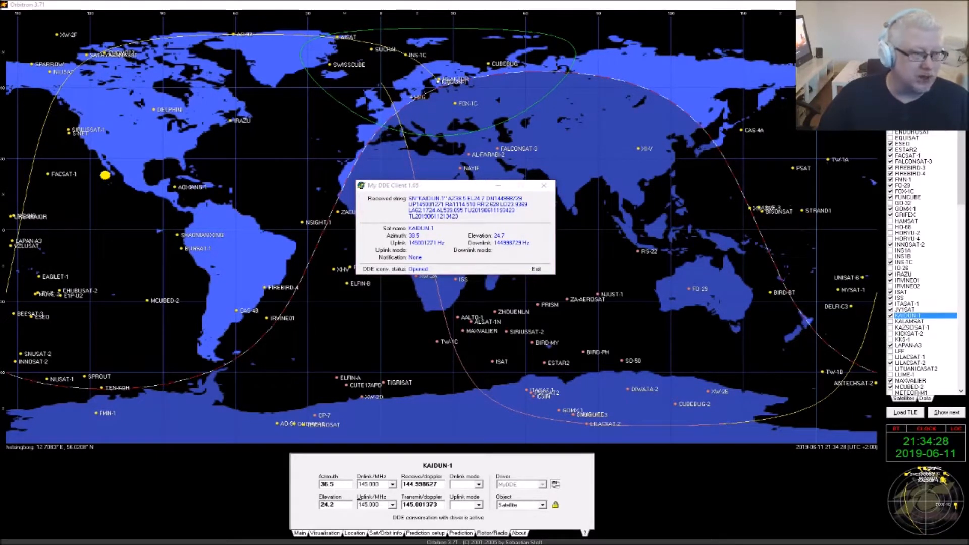
drag(0, 101, 698, 93)
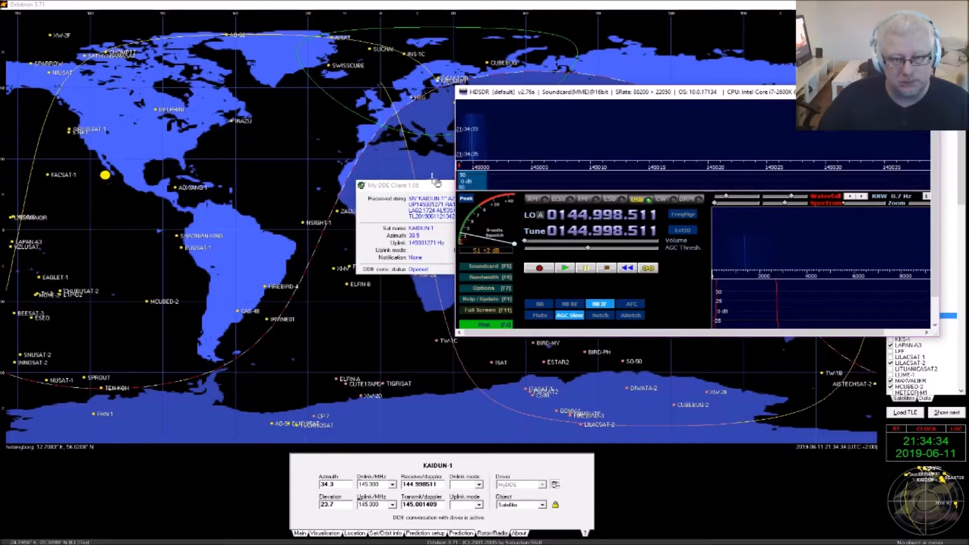
Move the HDSDR and My DDE Client windows off the world map.
drag(567, 96, 0, 106)
click(380, 194)
drag(380, 195, 0, 237)
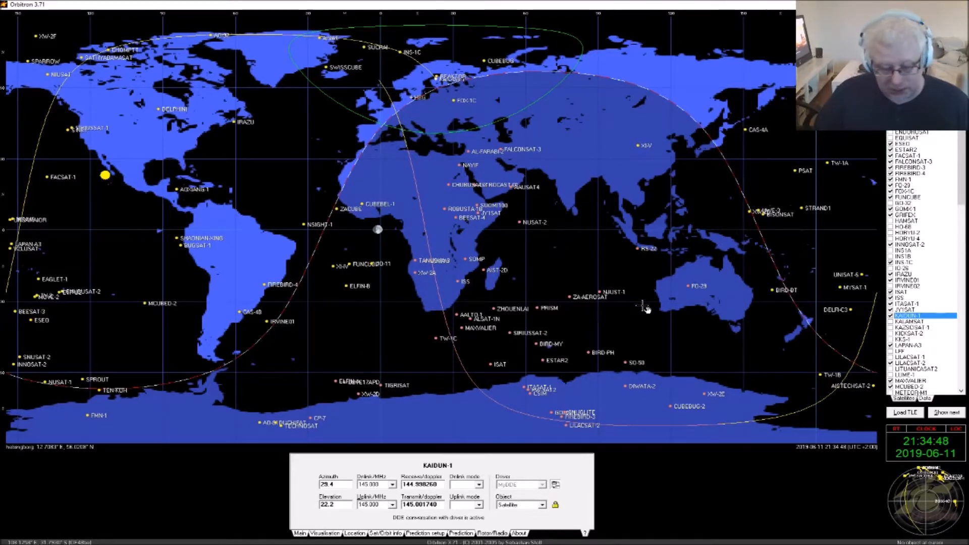
Maximize HDSDR and raise its receive volume slightly, returning to Orbitron.
key(alt+Tab)
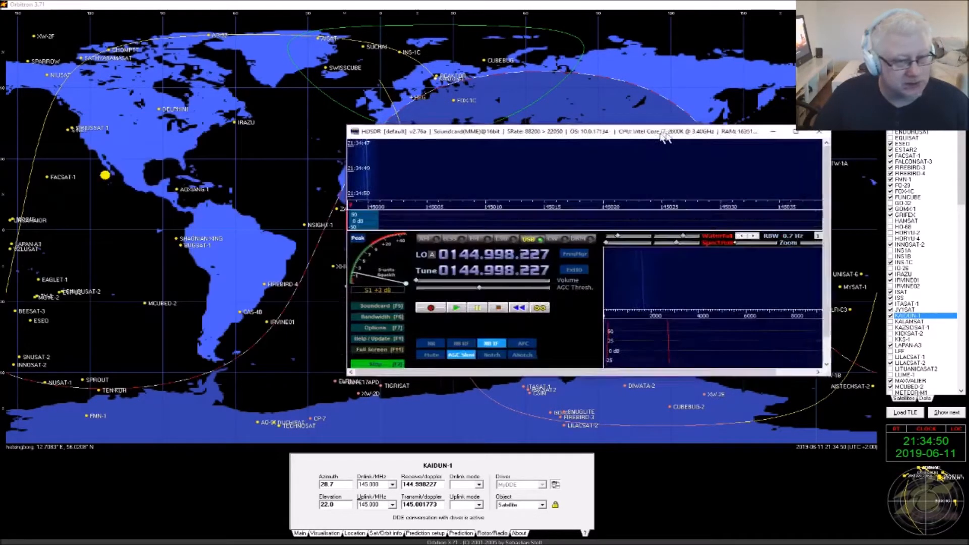
double_click(666, 138)
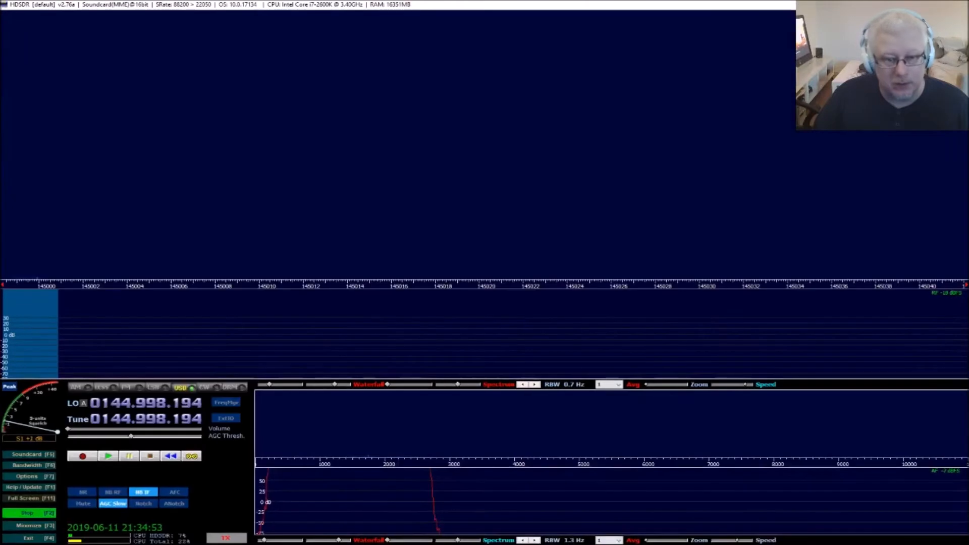
drag(107, 432, 114, 432)
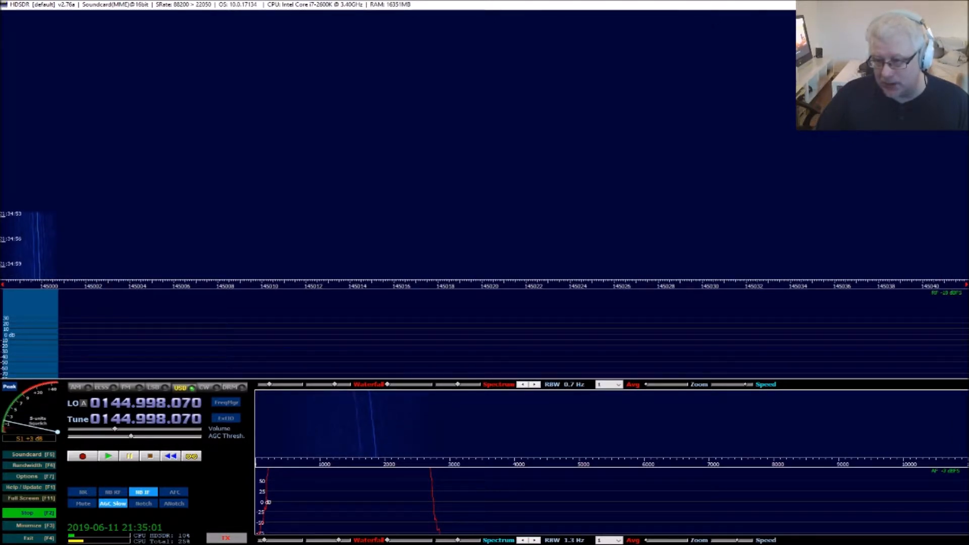
mouse_move(735, 8)
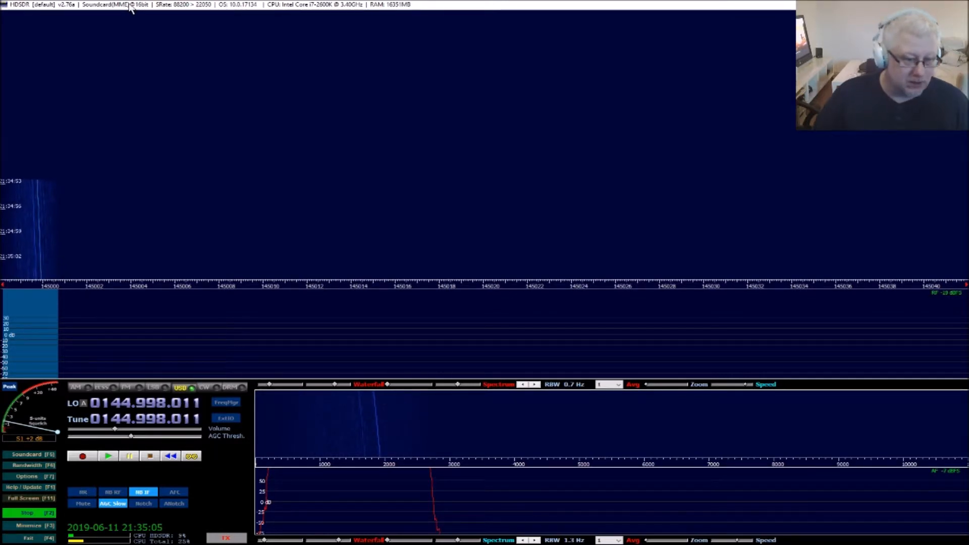
key(alt+Tab)
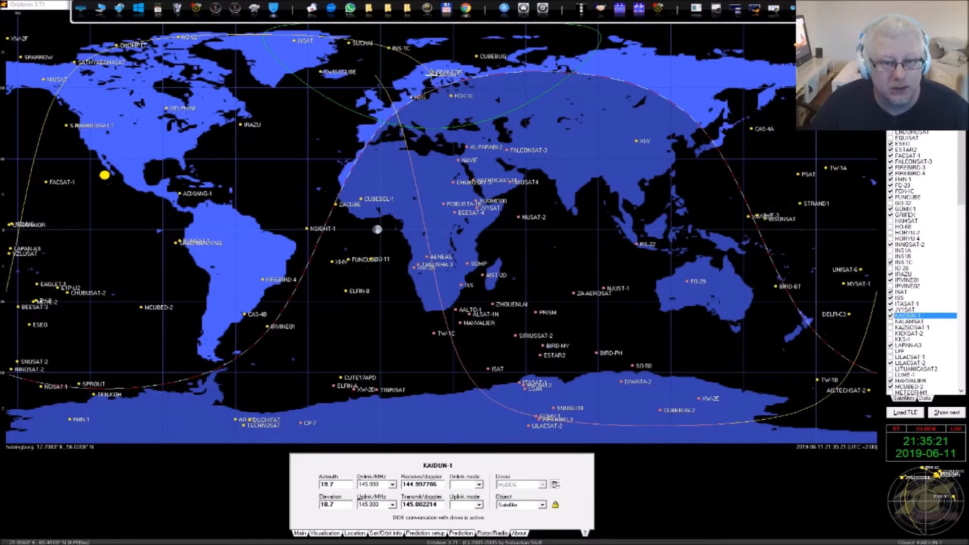
Select FOX-1C on the world map, mute HDSDR's receive volume fully, and restore its window from full-screen size.
click(451, 96)
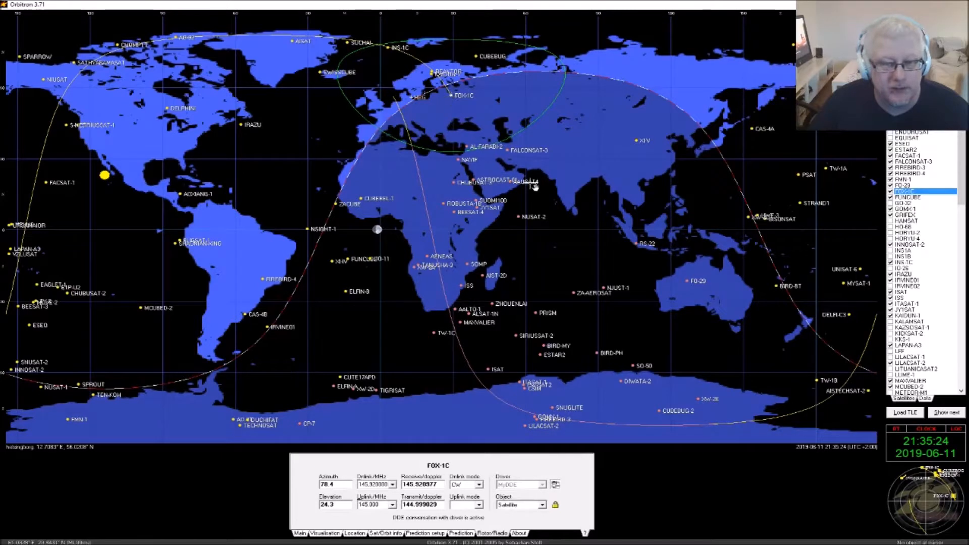
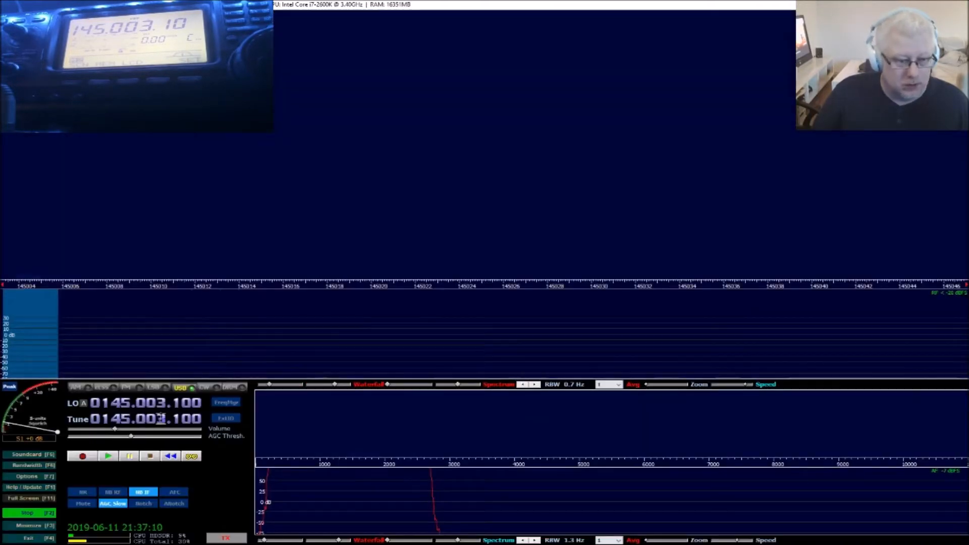
drag(115, 429, 67, 429)
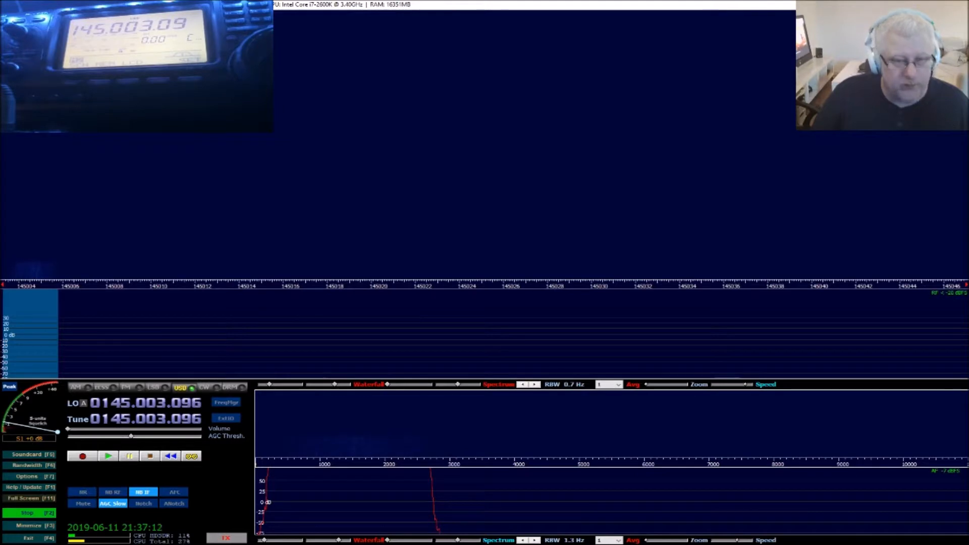
double_click(543, 11)
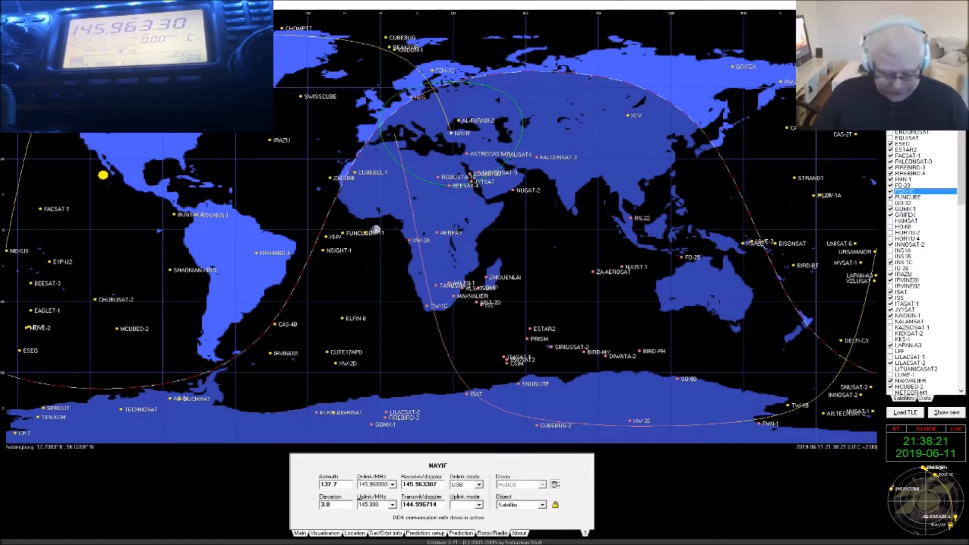
Open the Omni-Rig settings, review the Rig 1 and Rig 2 connection parameters, and close the dialog.
key(super)
text(omni)
key(Return)
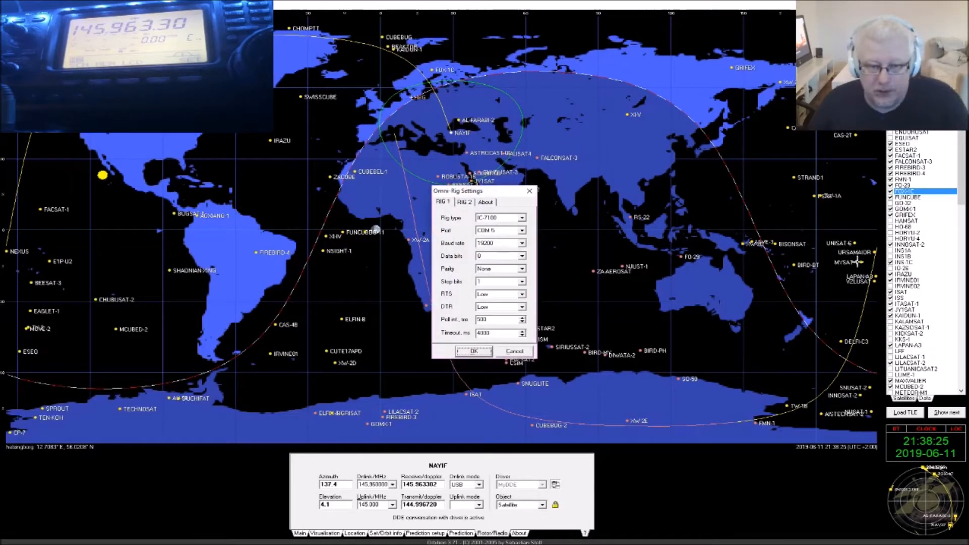
key(super)
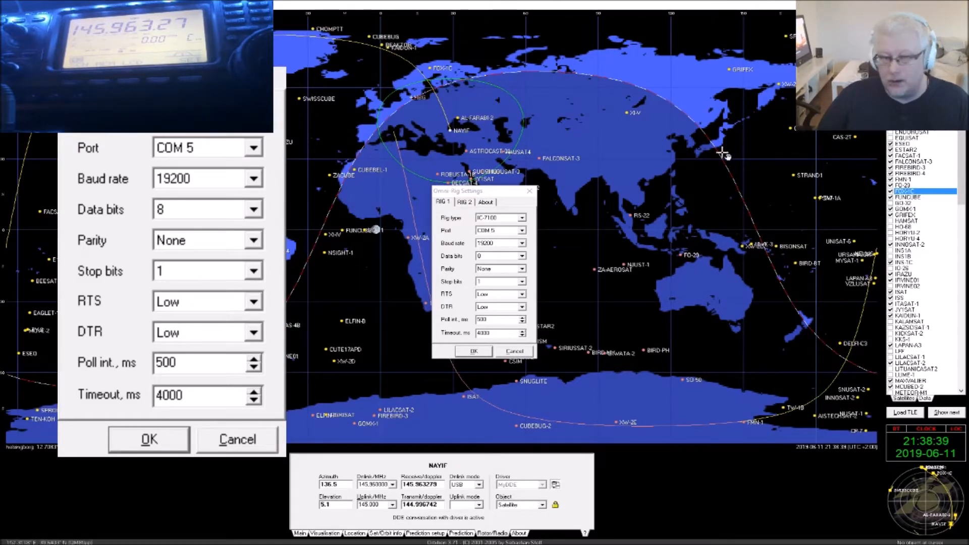
drag(475, 194, 212, 196)
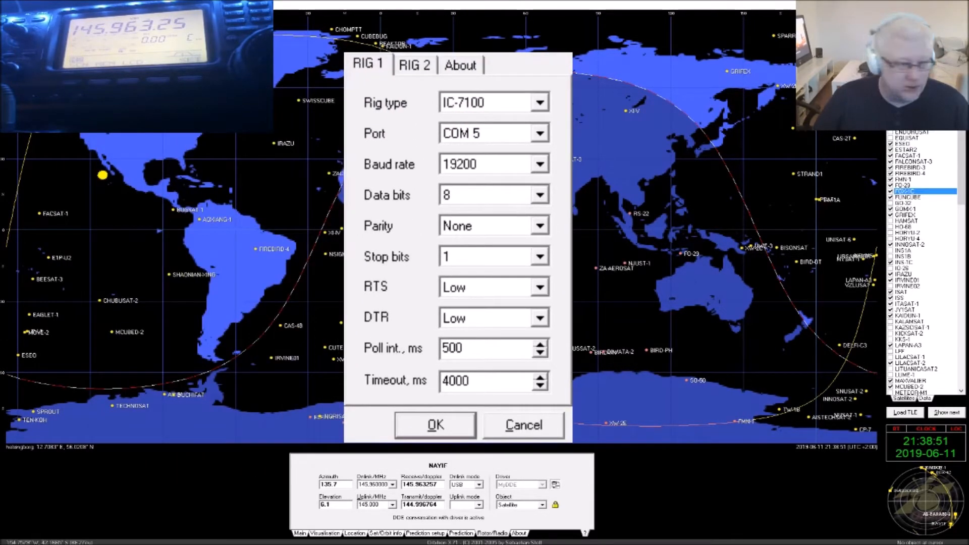
click(398, 68)
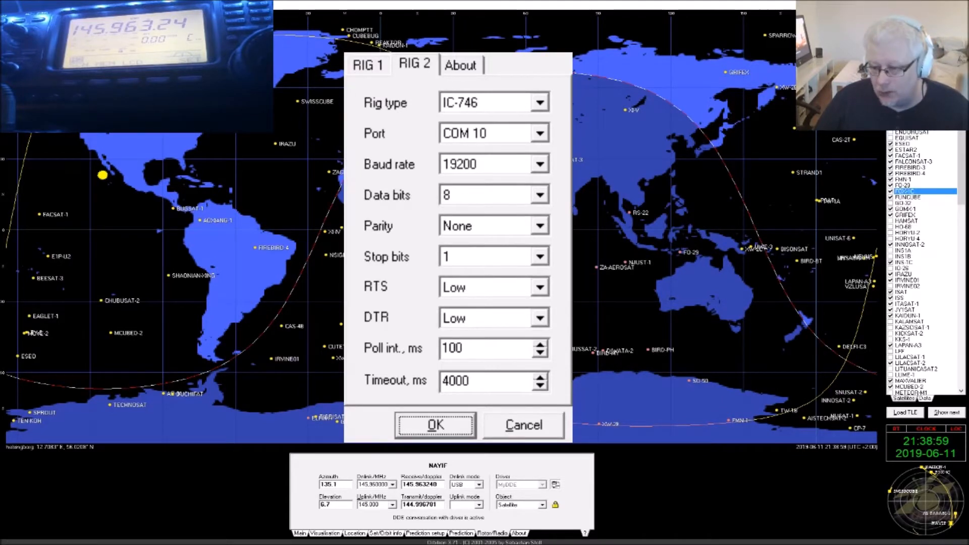
key(Return)
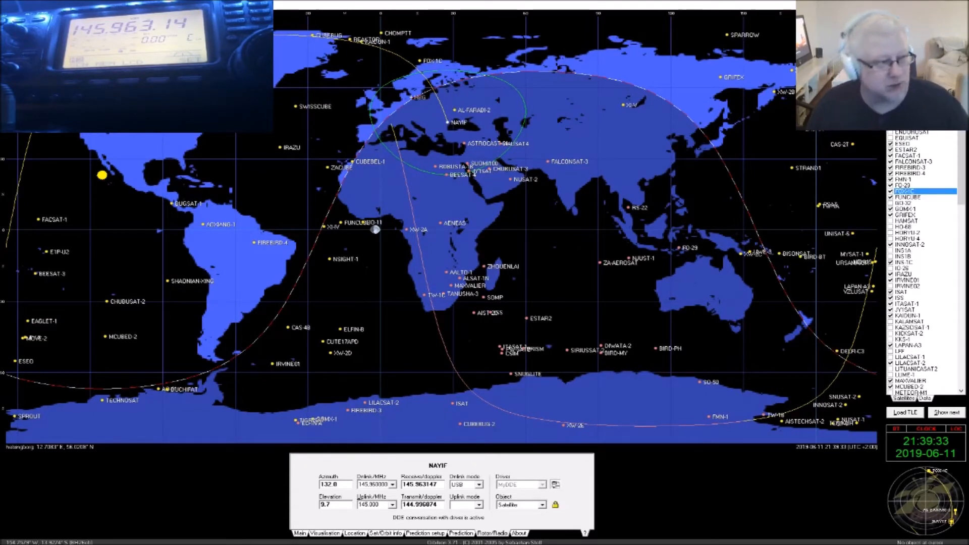
Bring HDSDR back full-screen and manually reconnect its DDE link in Orbitron format with Tune sync.
key(alt+Tab)
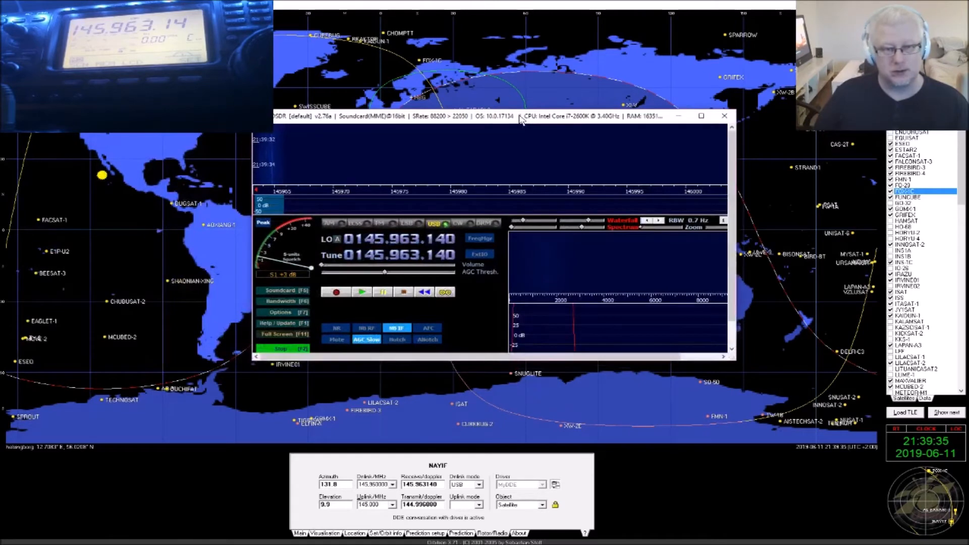
double_click(519, 113)
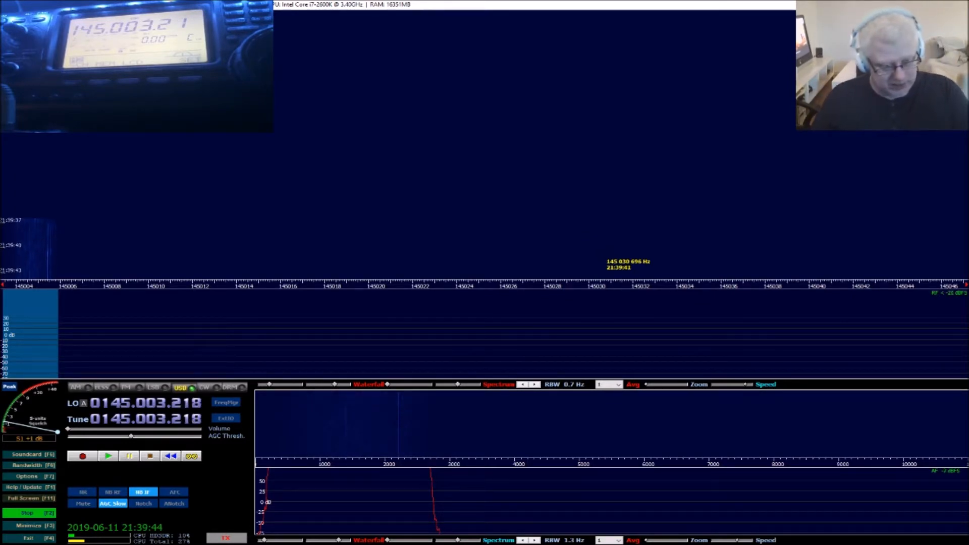
click(45, 478)
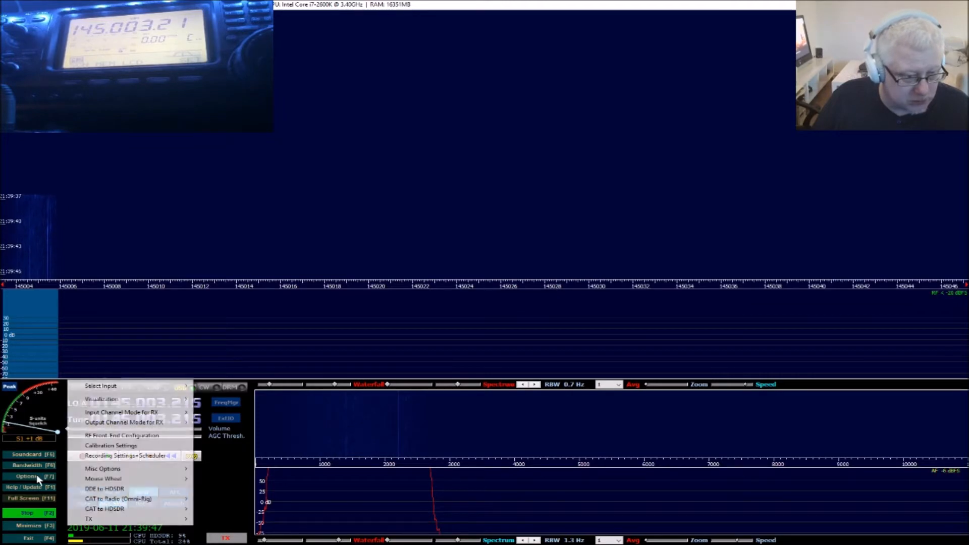
click(148, 489)
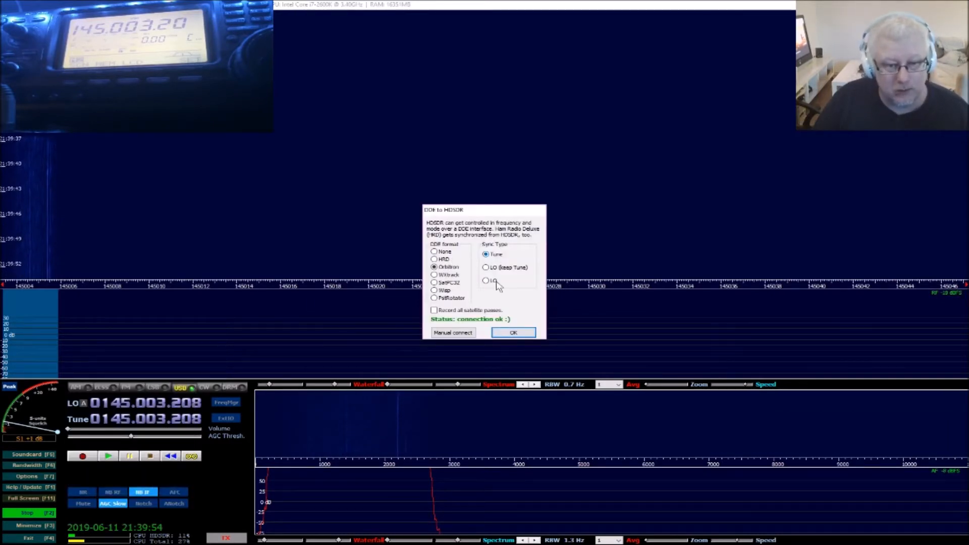
click(453, 332)
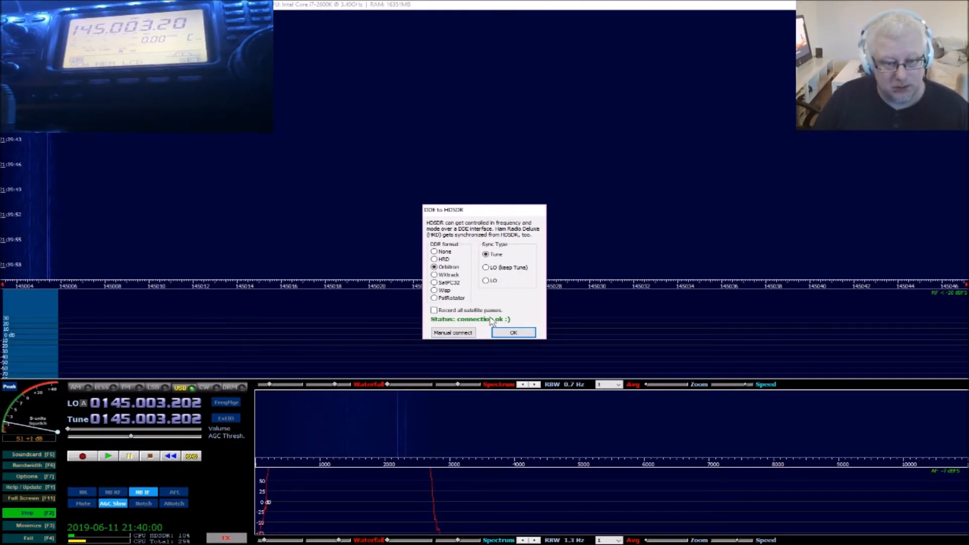
click(512, 332)
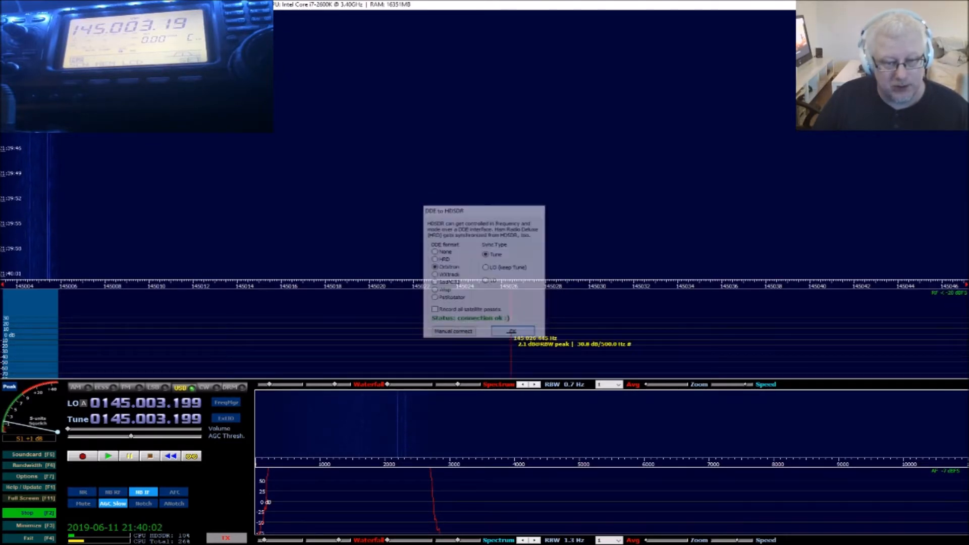
Examine HDSDR's CAT to Radio (Omni-Rig) sync options, and switch back to Orbitron.
click(33, 478)
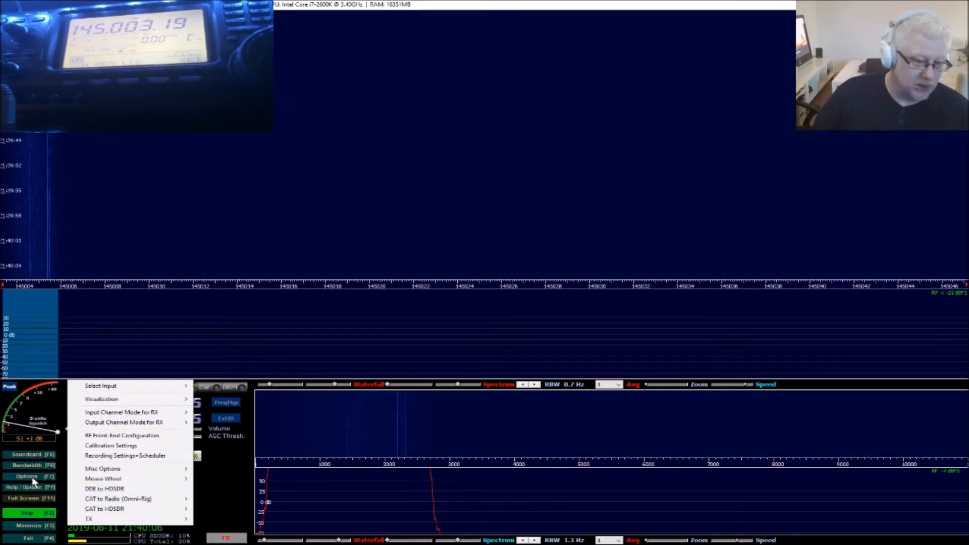
mouse_move(100, 503)
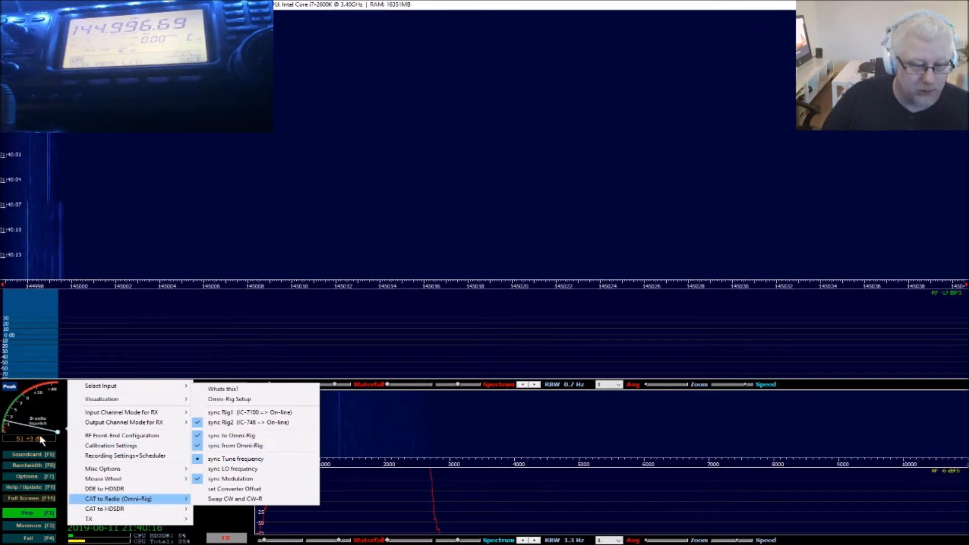
key(alt+Tab)
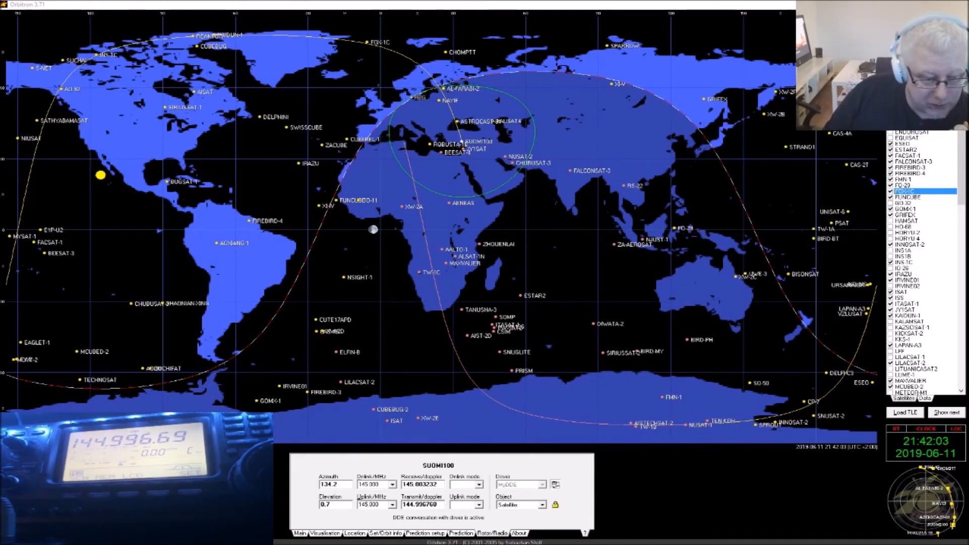
Enable Play sound for AOS notifications in the Orbitron setup and apply the change.
click(302, 534)
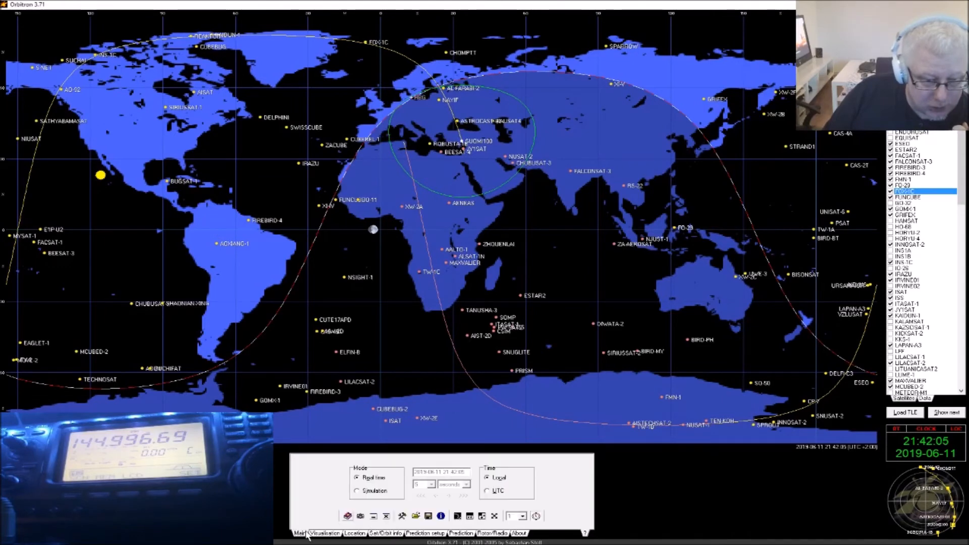
click(403, 517)
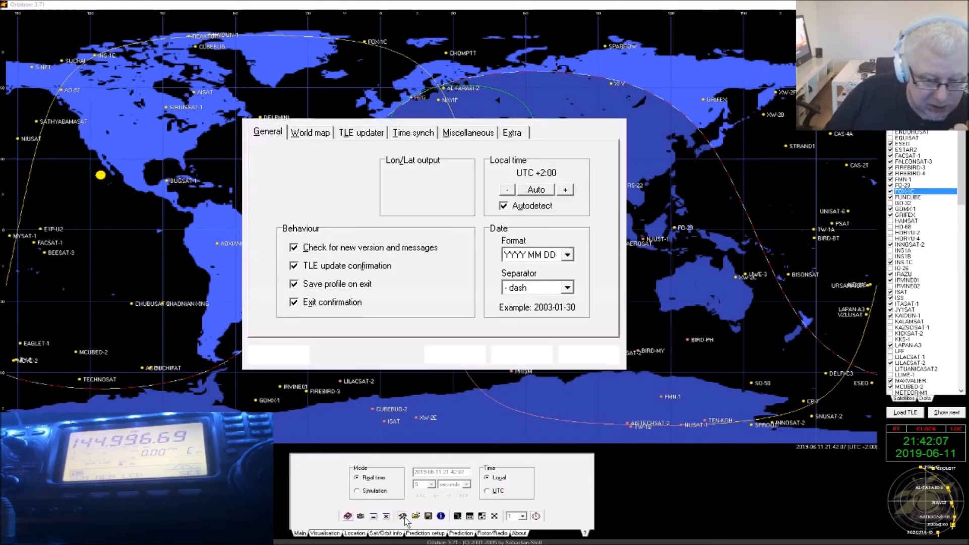
click(456, 138)
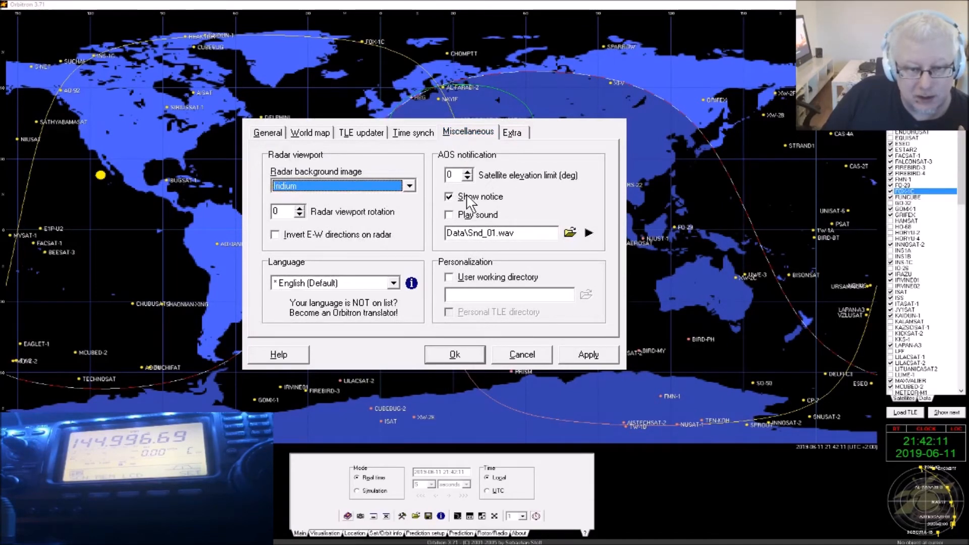
click(477, 216)
click(585, 354)
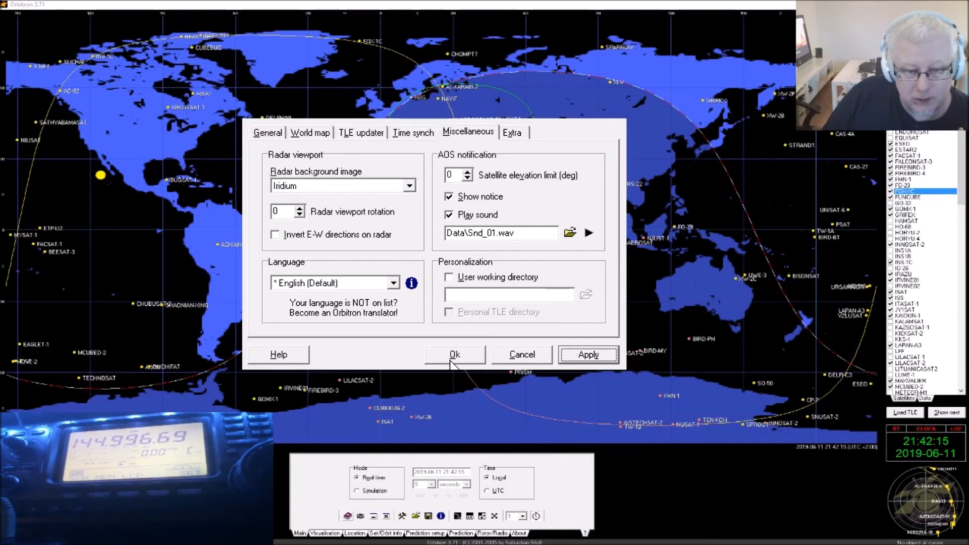
click(452, 359)
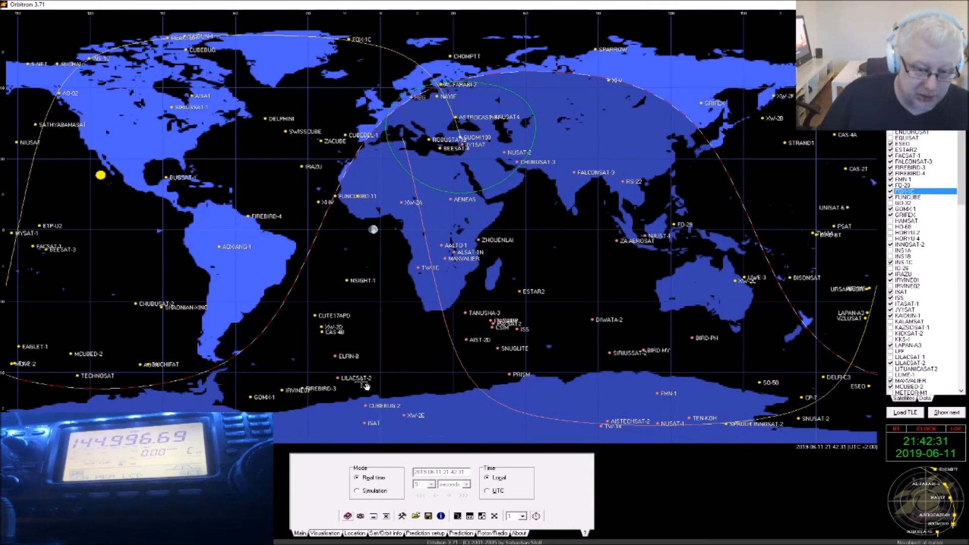
Disable Play sound for AOS notifications again in the Orbitron setup and apply it.
click(402, 516)
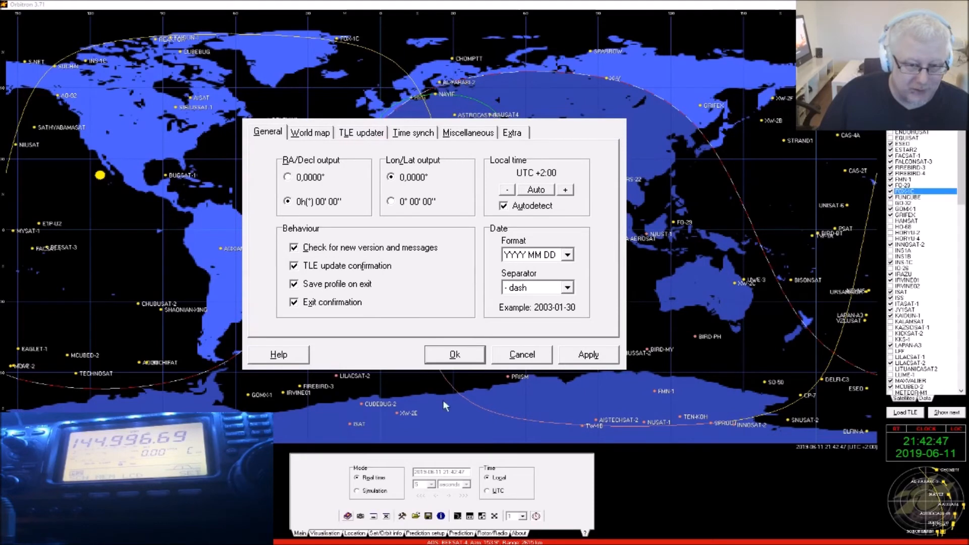
click(467, 133)
click(478, 216)
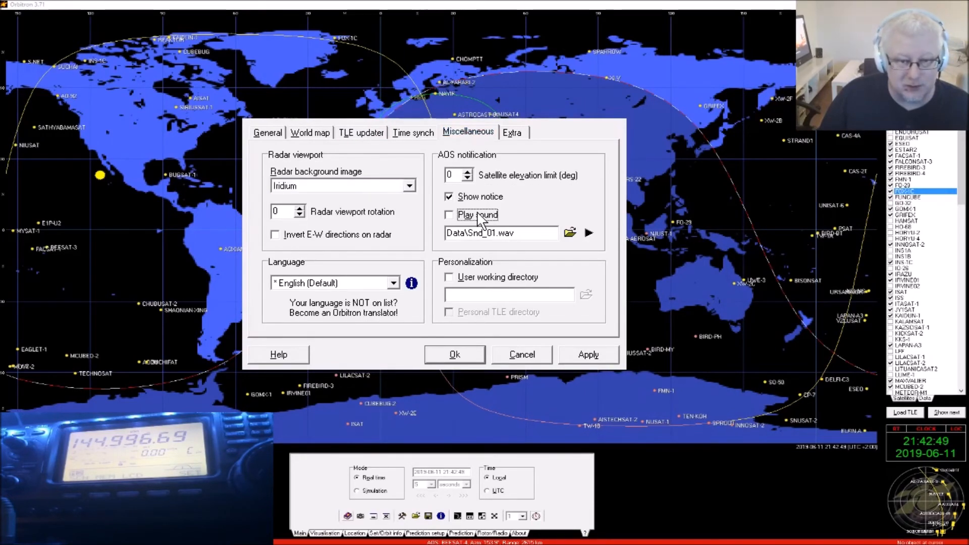
click(586, 354)
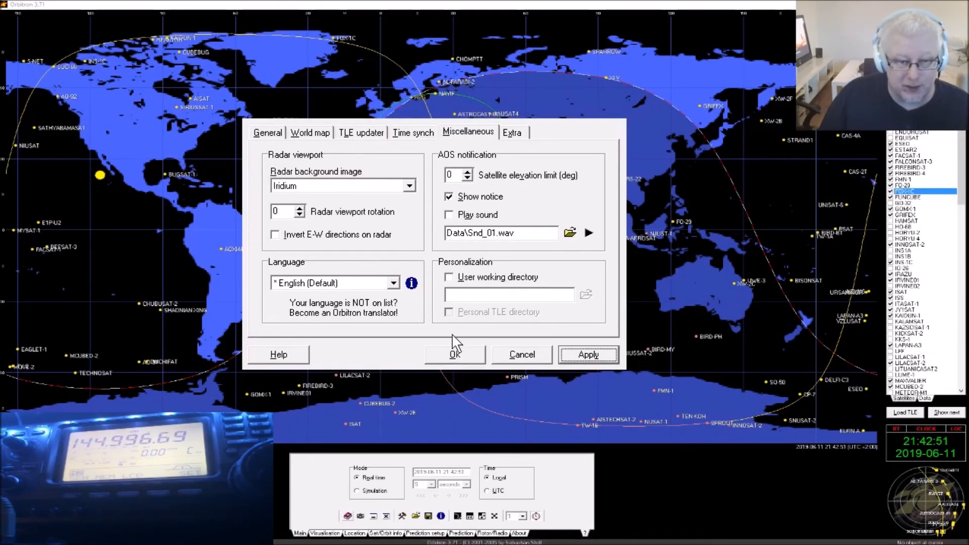
Look through the general, world map, TLE updater, time synch and miscellaneous setup options, including the language choices, and close the setup.
click(268, 133)
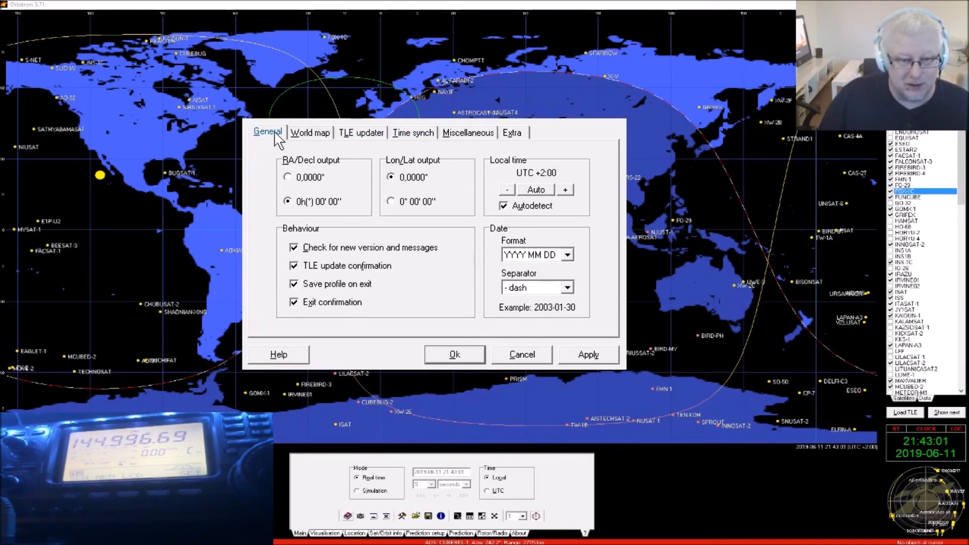
click(299, 133)
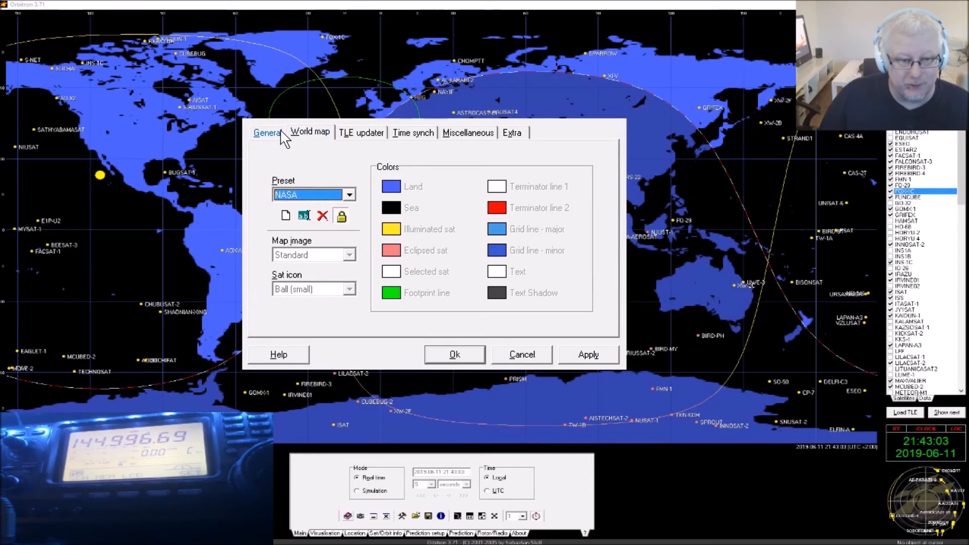
click(283, 135)
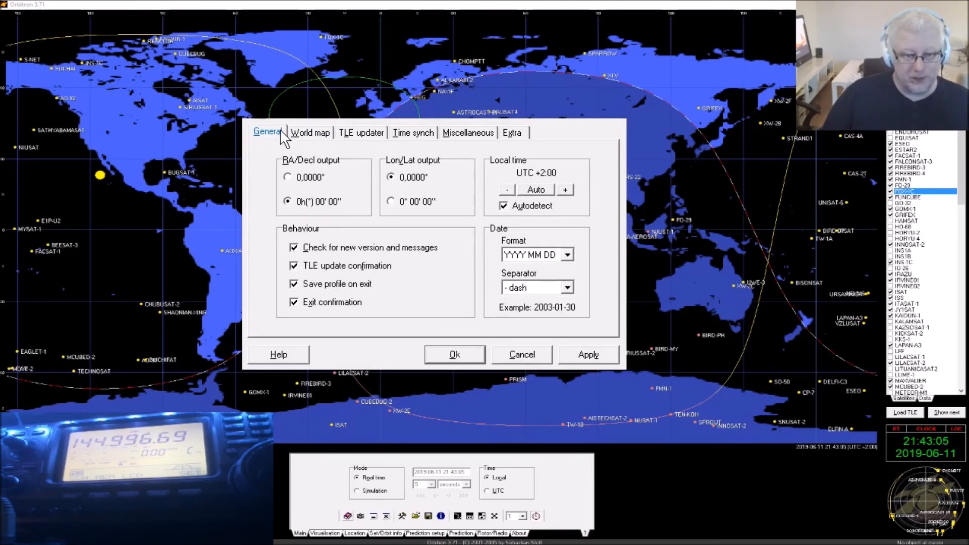
click(330, 141)
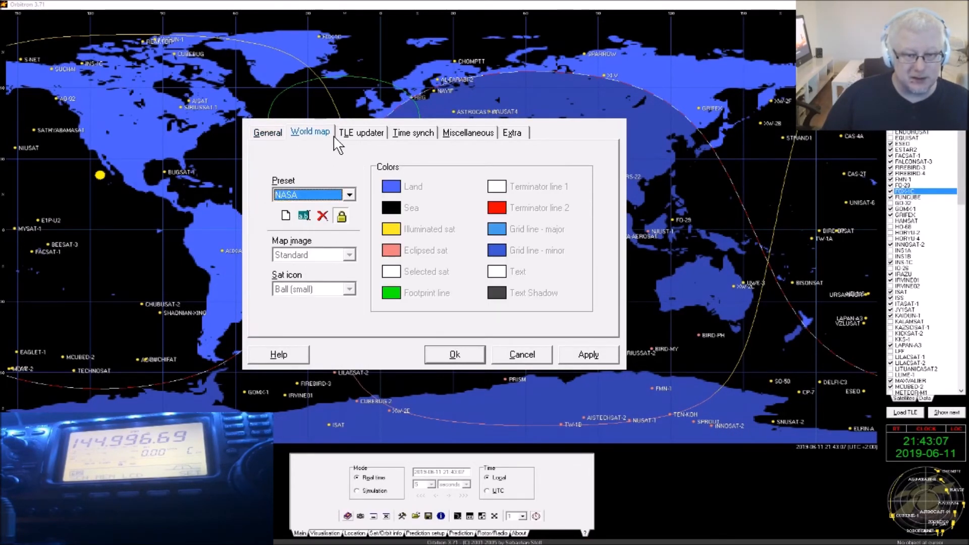
click(362, 135)
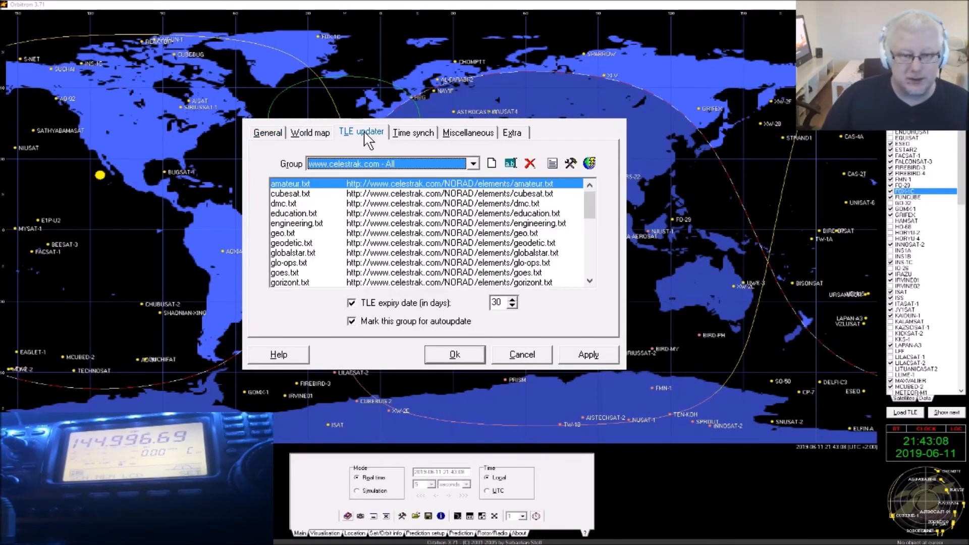
click(400, 135)
click(467, 132)
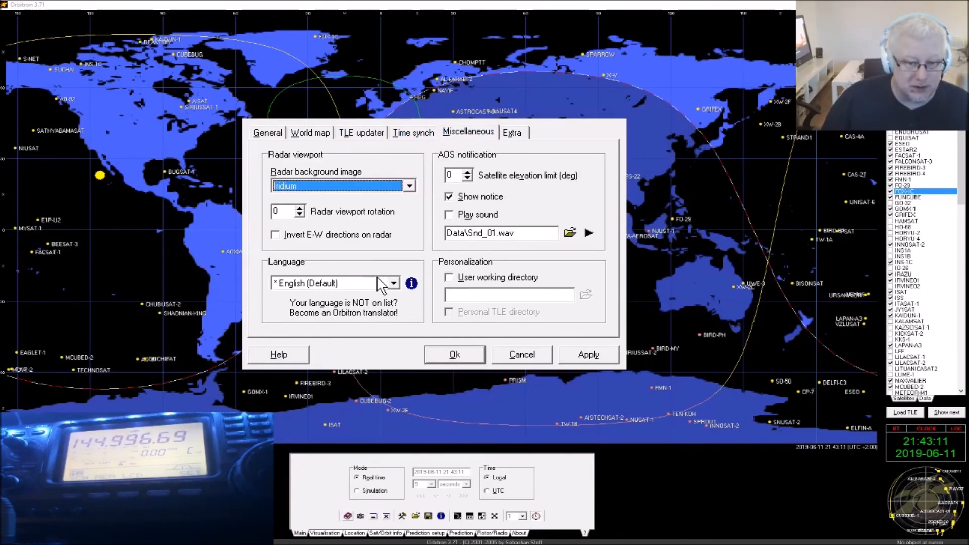
click(393, 286)
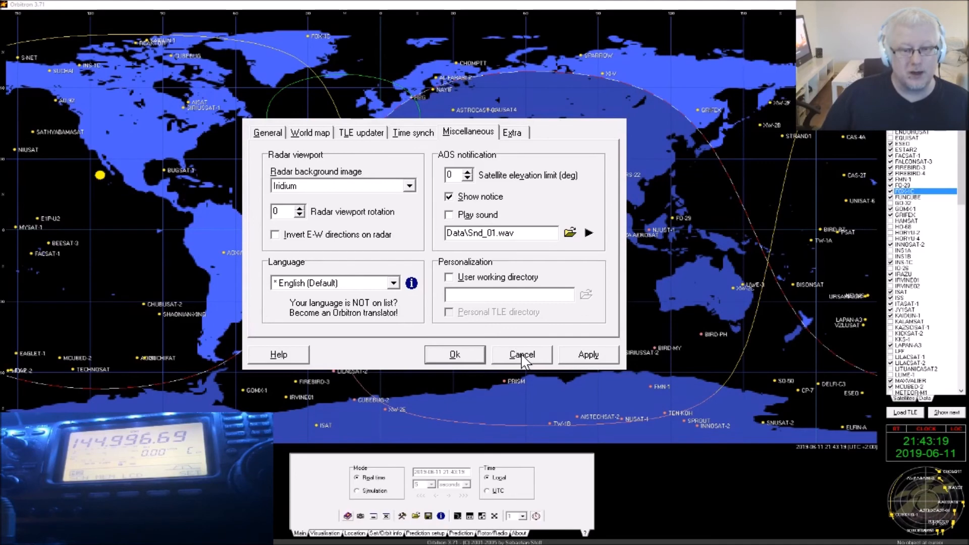
click(457, 355)
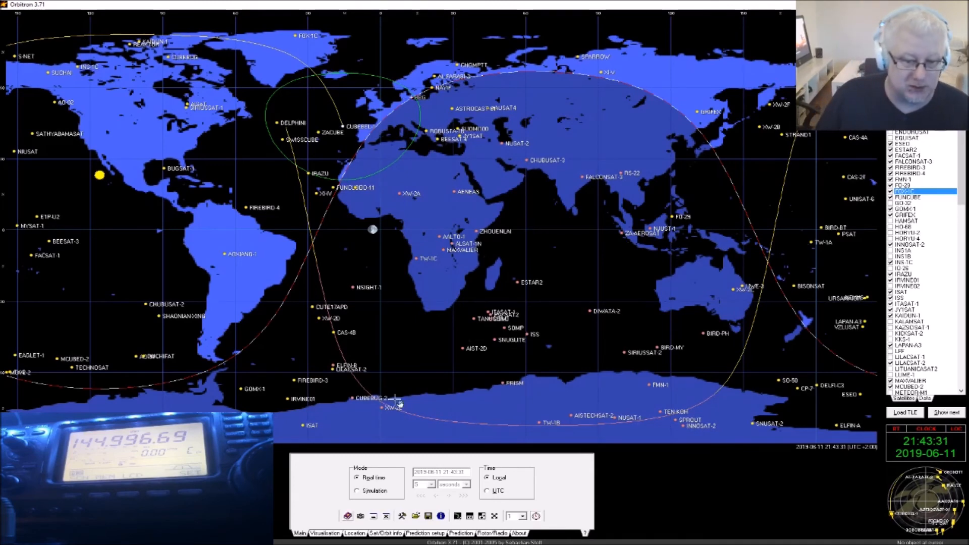
Reopen the Orbitron setup to look over the radar viewport and AOS notification options, and dismiss it without changes.
click(403, 516)
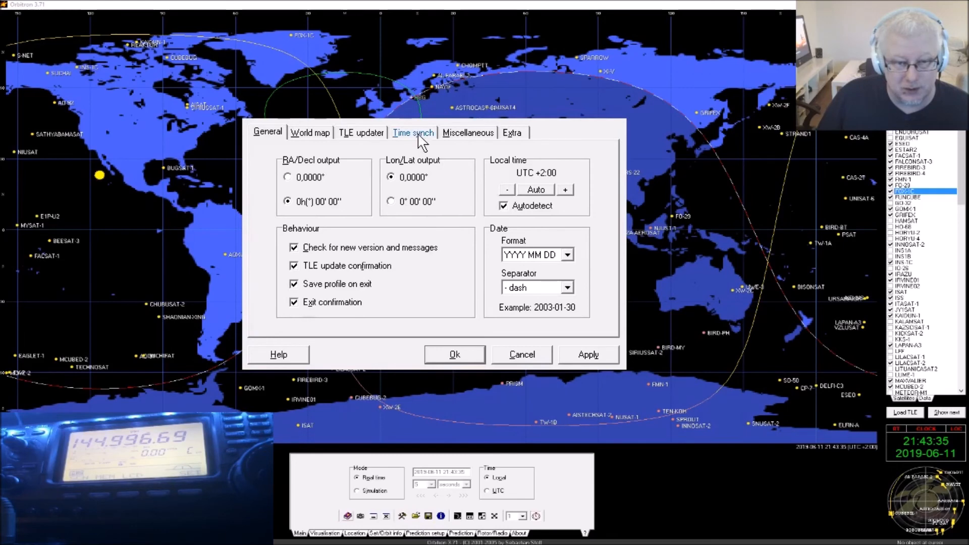
click(468, 132)
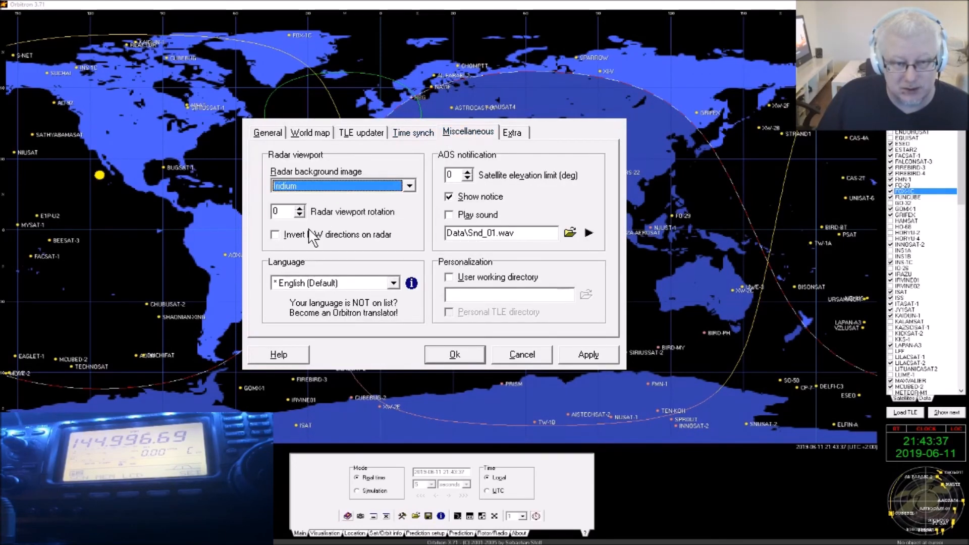
click(534, 356)
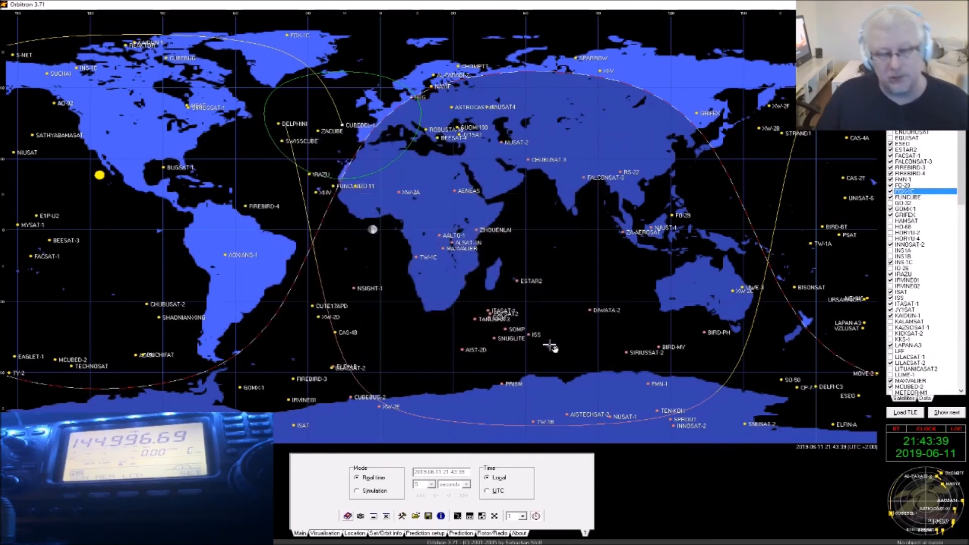